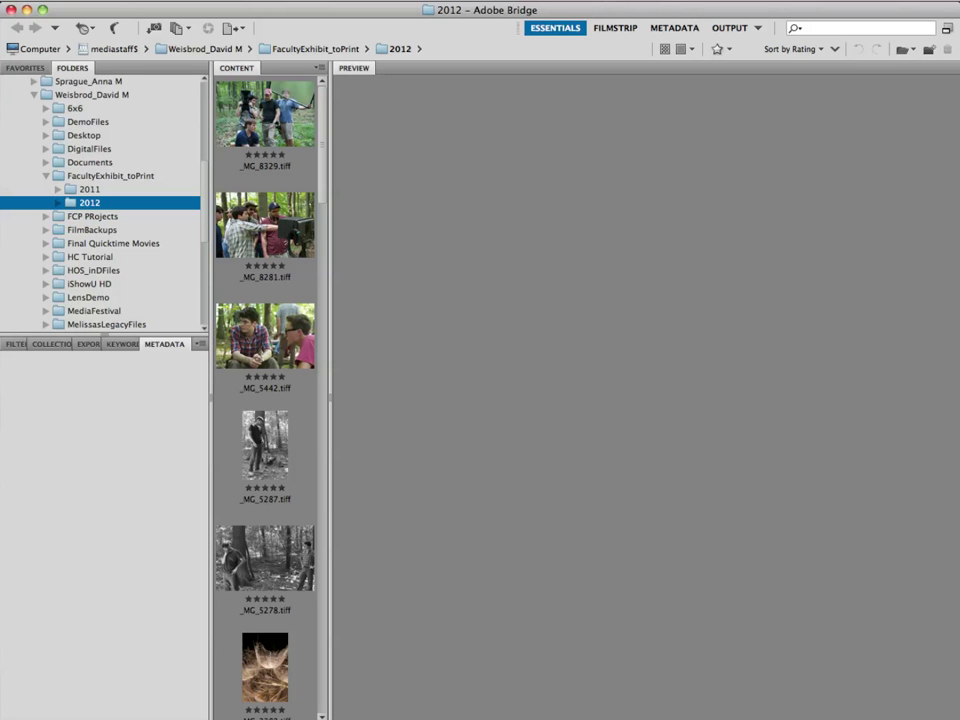
# - Scroll through the 2012 folder's photo thumbnails in the Content panel
pyautogui.scroll(-5, 325, 190)
# - Select all 31 photos, then deselect _MG_3273.tiff so 30 remain selected
pyautogui.moveTo(325, 190); pyautogui.dragTo(320, 690)
pyautogui.click(274, 646)
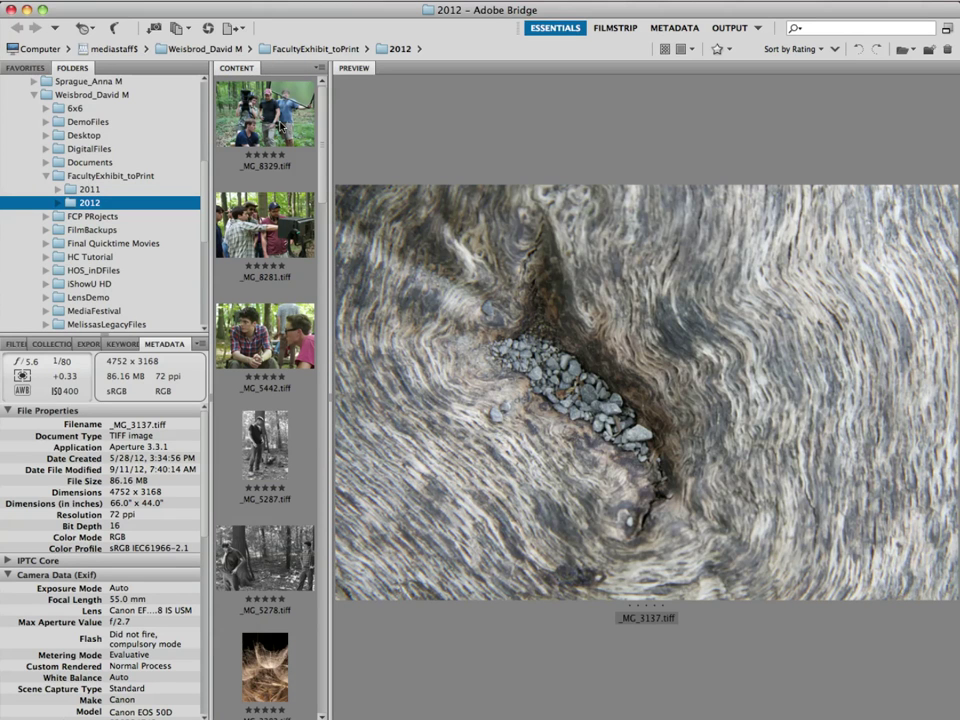
pyautogui.press('super+a')
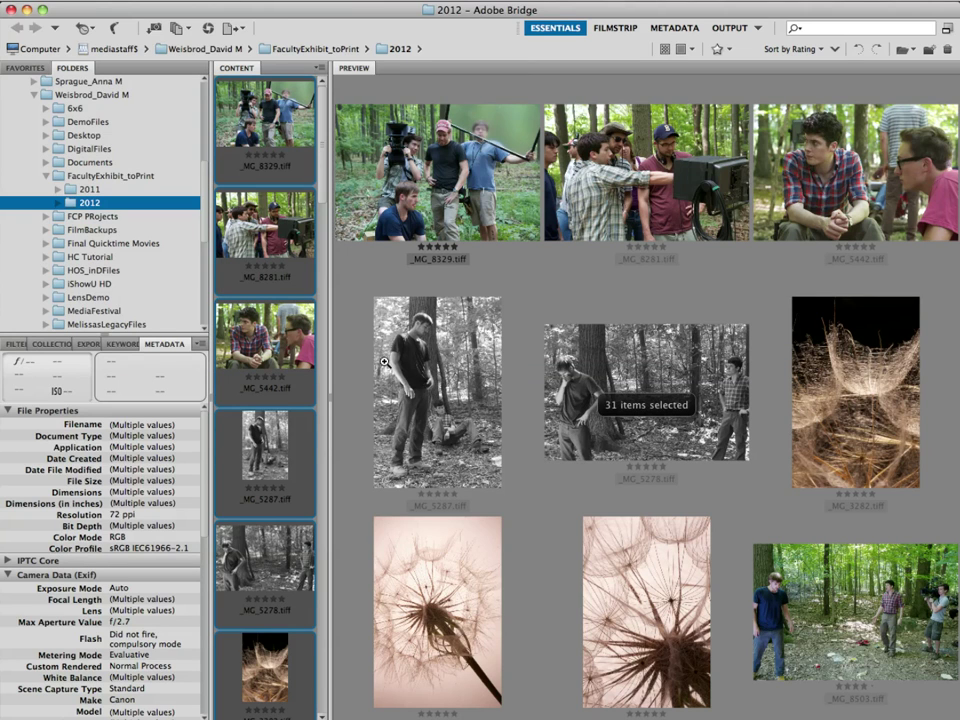
pyautogui.scroll(-10, 280, 300)
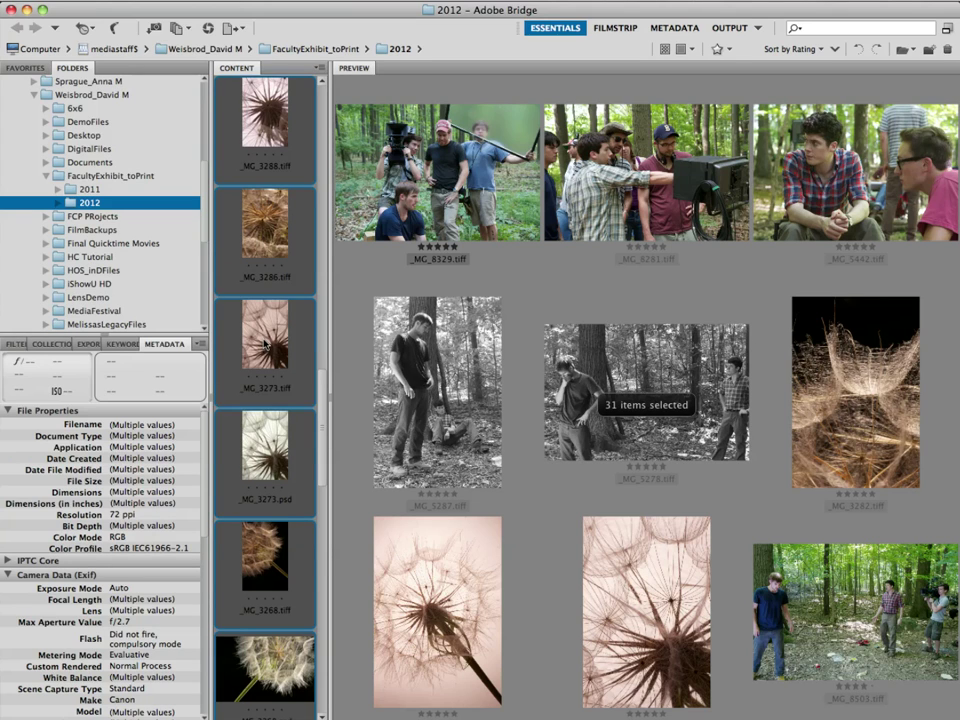
pyautogui.keyDown('super'); pyautogui.click(265, 343); pyautogui.keyUp('super')
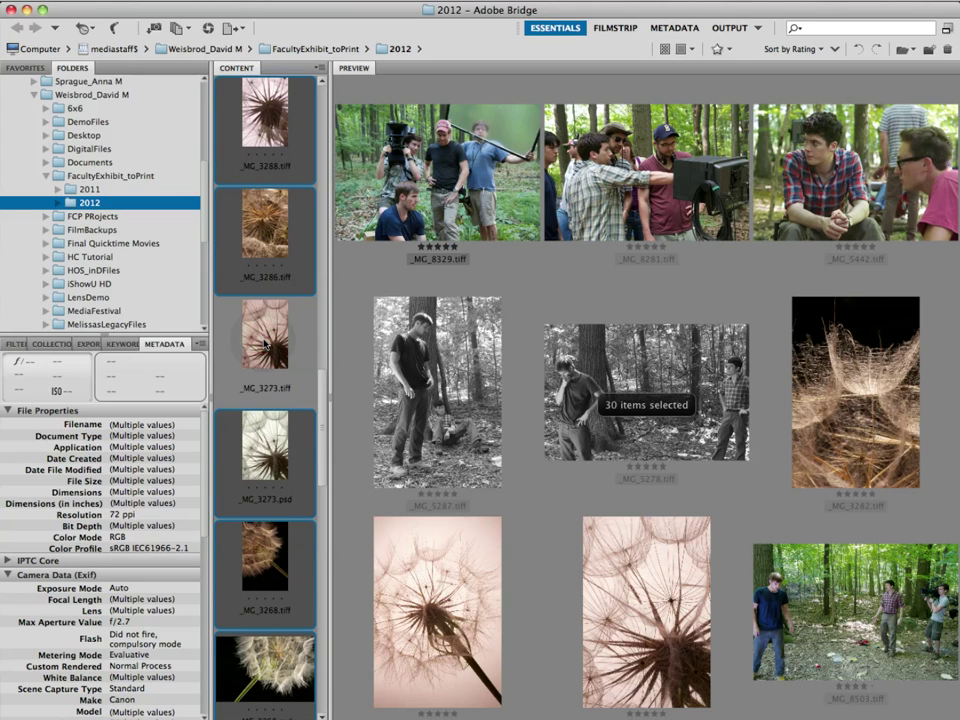
pyautogui.keyDown('super'); pyautogui.click(259, 578); pyautogui.keyUp('super')
pyautogui.keyDown('super'); pyautogui.click(256, 566); pyautogui.keyUp('super')
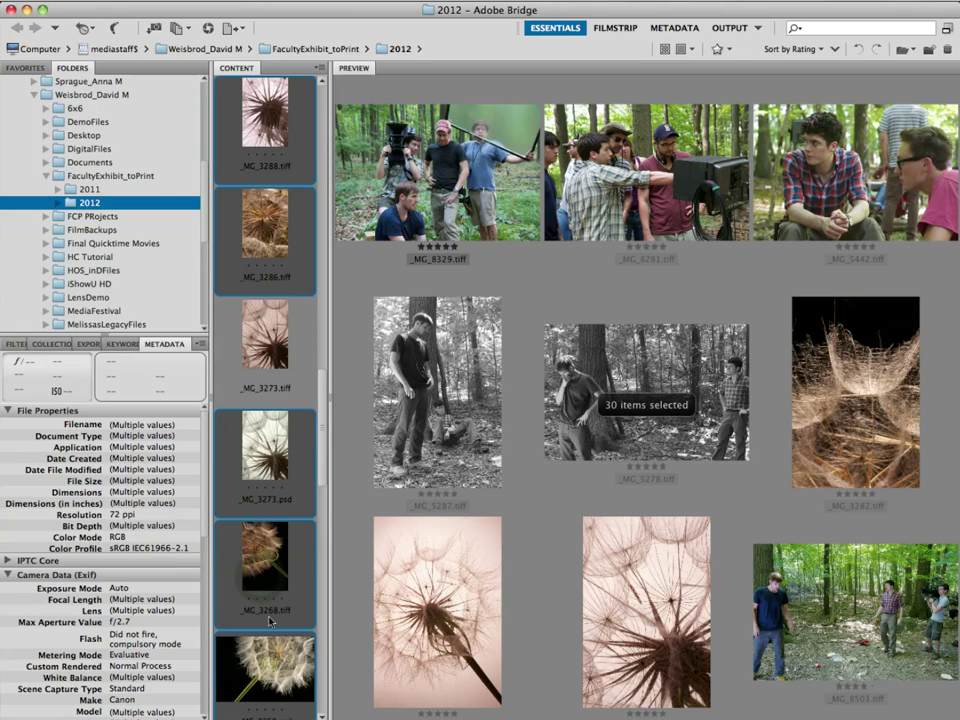
pyautogui.keyDown('super'); pyautogui.click(257, 562); pyautogui.keyUp('super')
pyautogui.keyDown('super'); pyautogui.click(261, 545); pyautogui.keyUp('super')
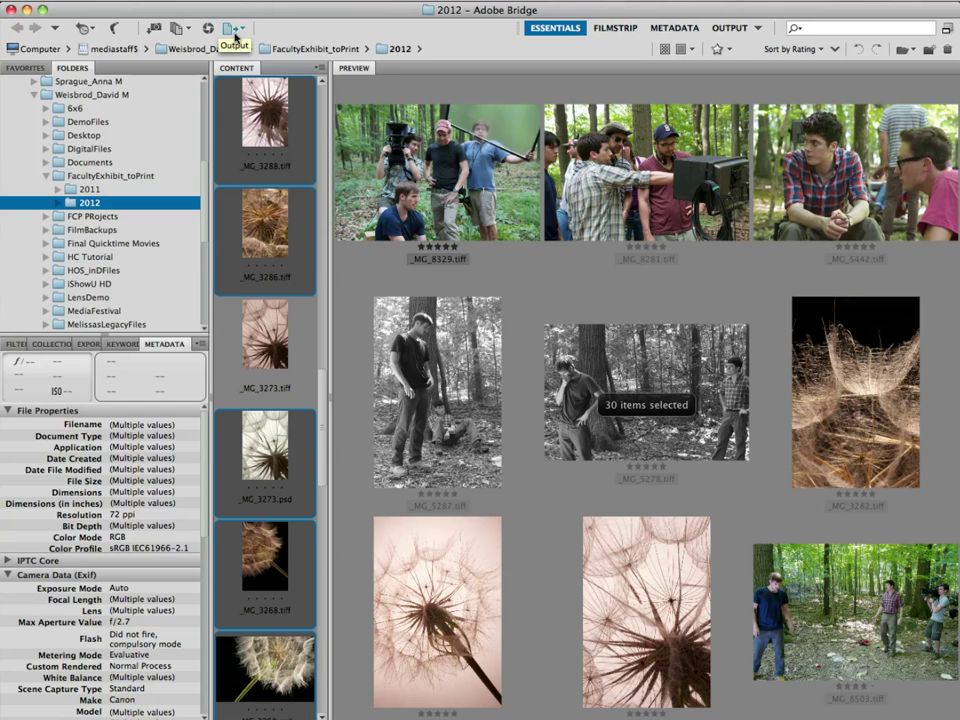
# - Switch to the Output workspace with PDF chosen as the output type
pyautogui.click(241, 30)
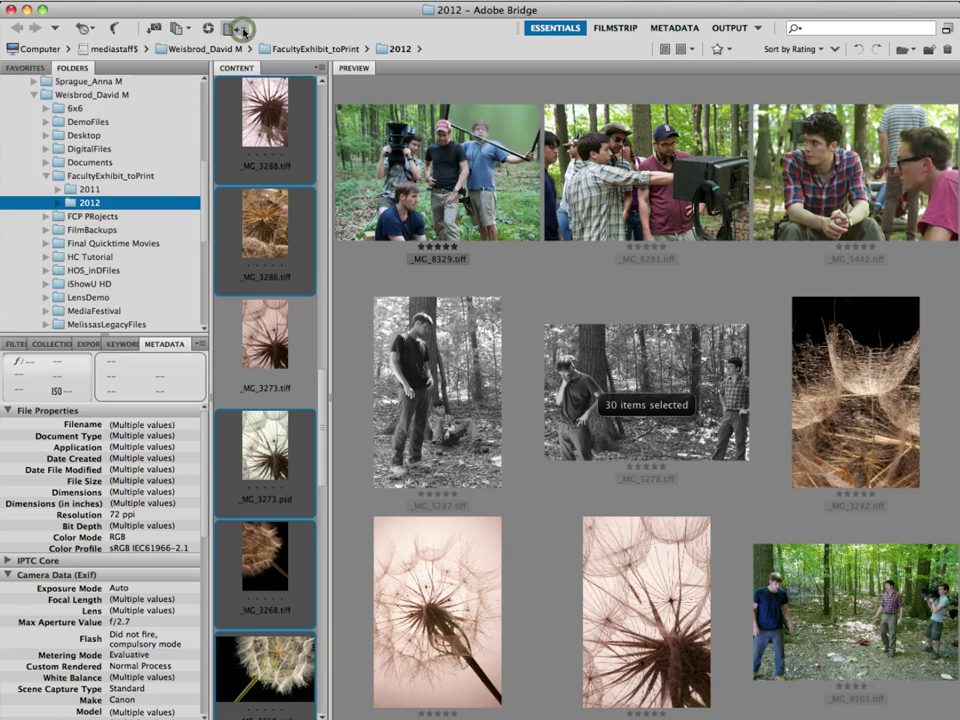
pyautogui.click(242, 30)
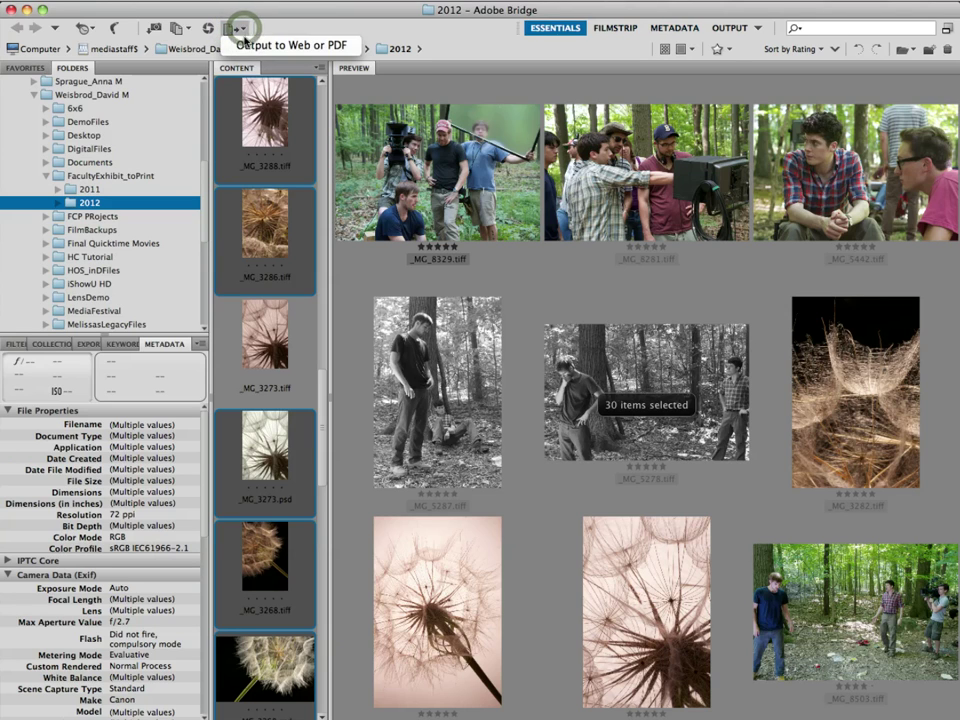
pyautogui.click(294, 14)
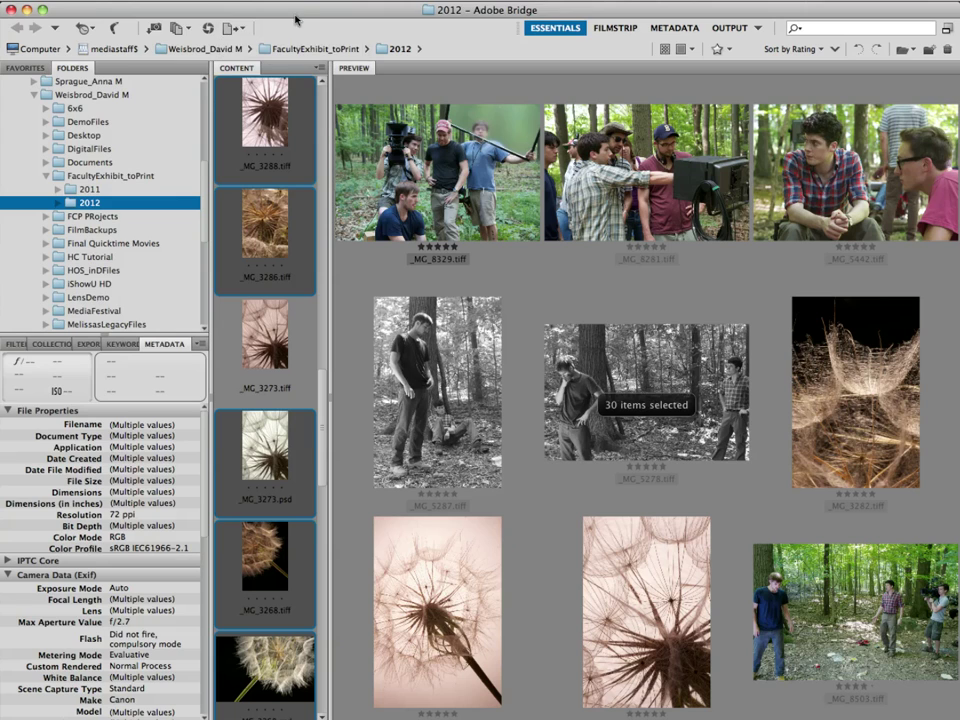
pyautogui.click(755, 30)
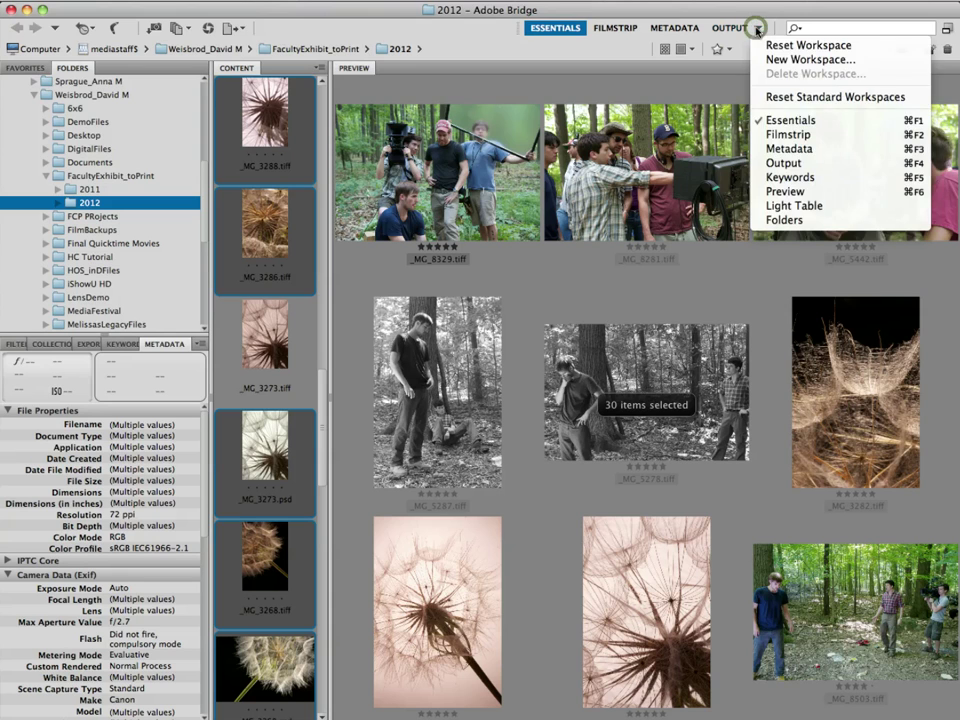
pyautogui.click(756, 30)
pyautogui.click(731, 28)
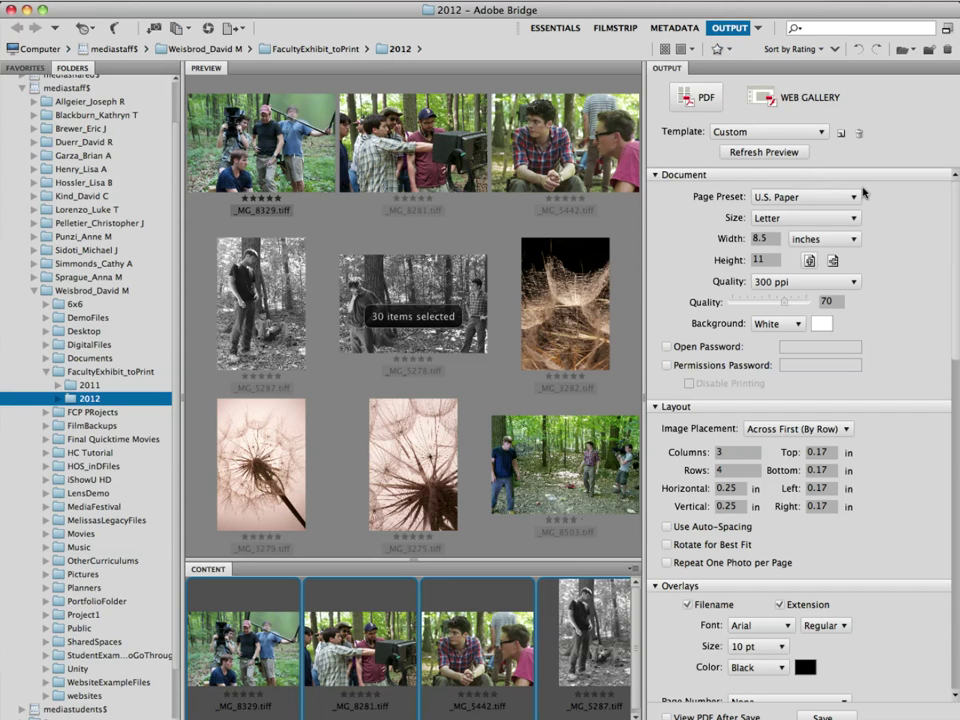
pyautogui.click(690, 107)
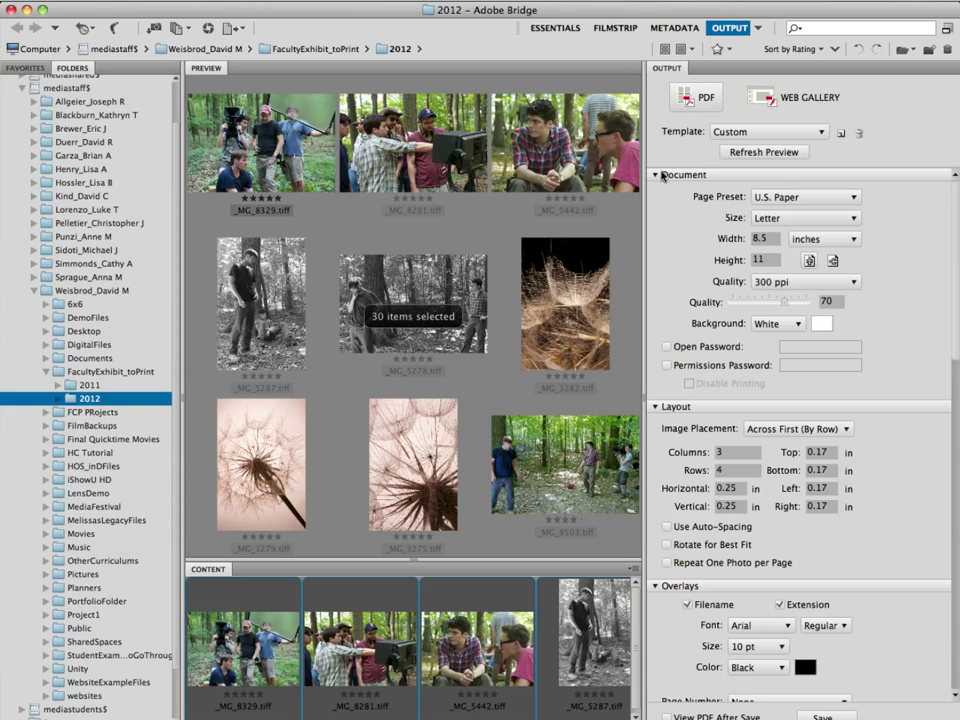
pyautogui.click(825, 196)
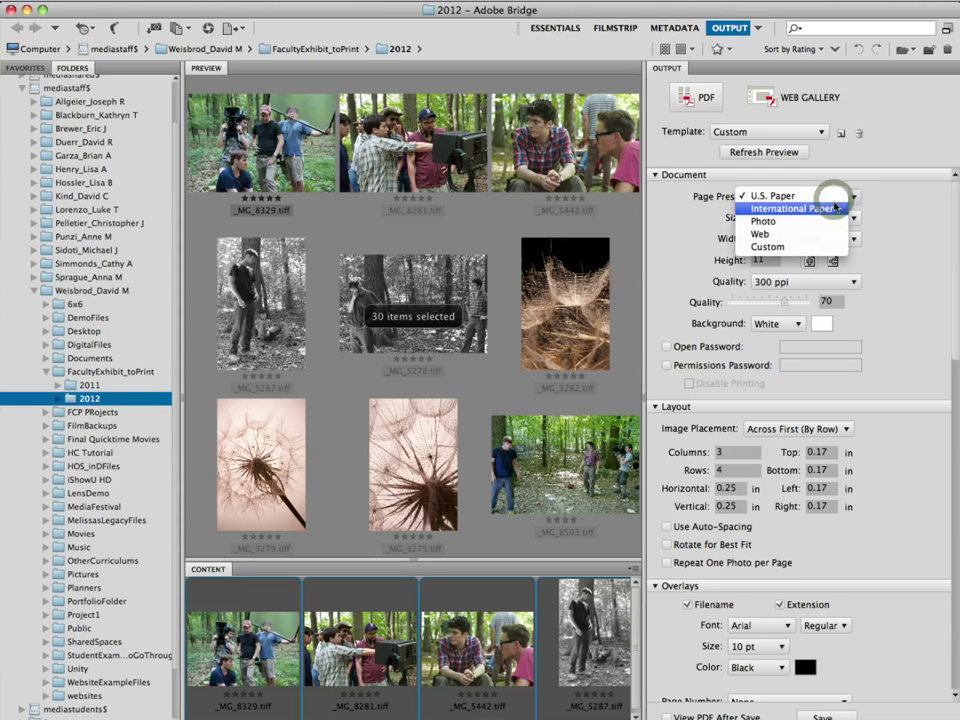
pyautogui.click(836, 208)
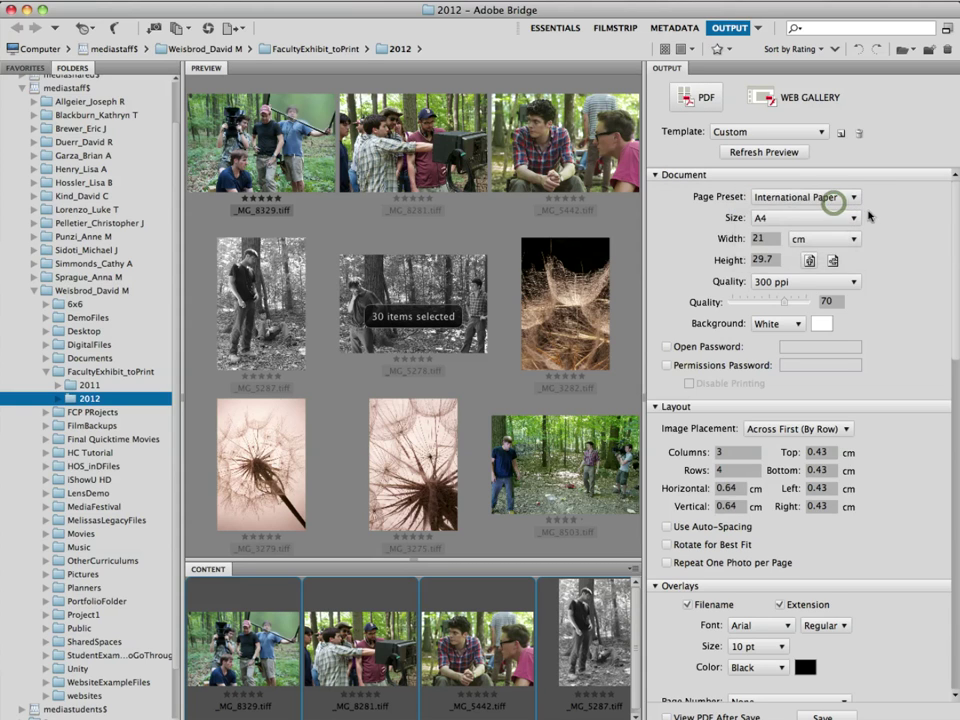
pyautogui.click(832, 196)
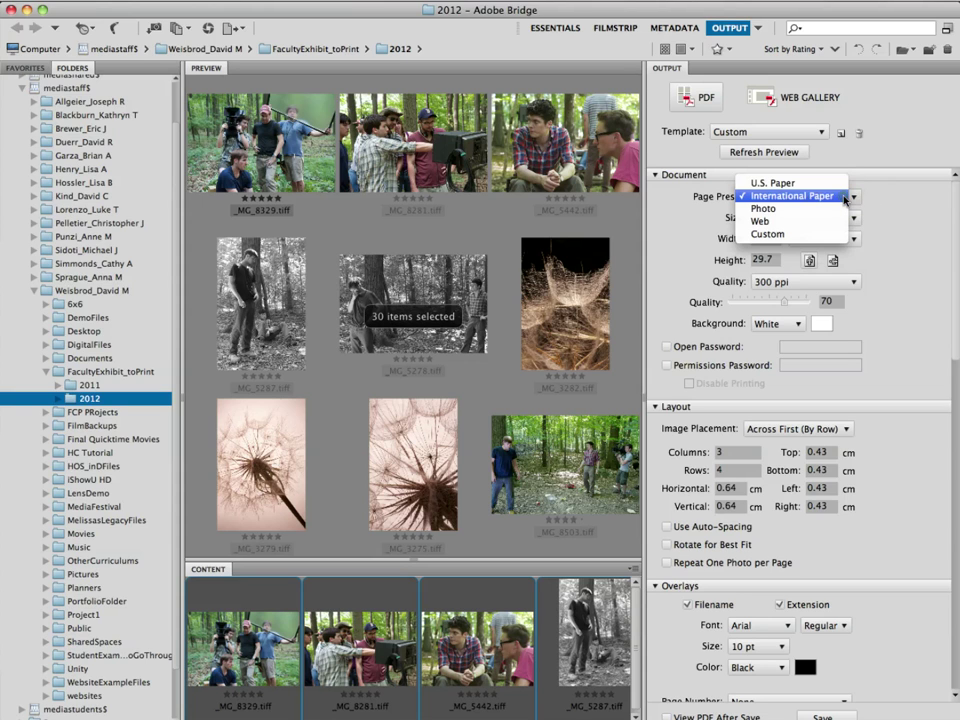
pyautogui.click(824, 183)
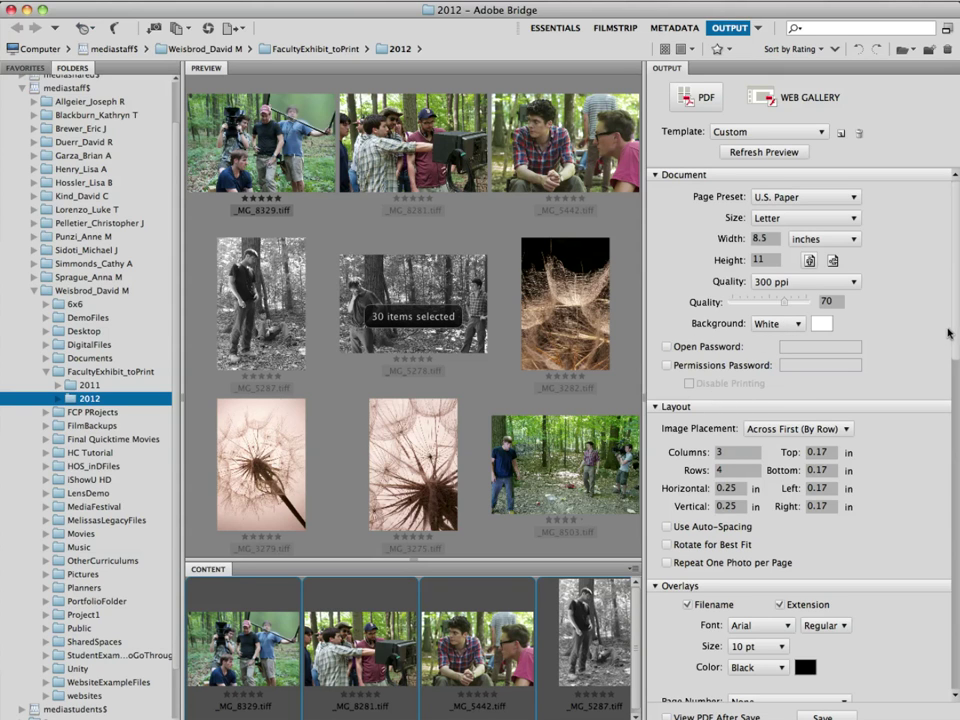
pyautogui.moveTo(956, 330); pyautogui.dragTo(956, 392)
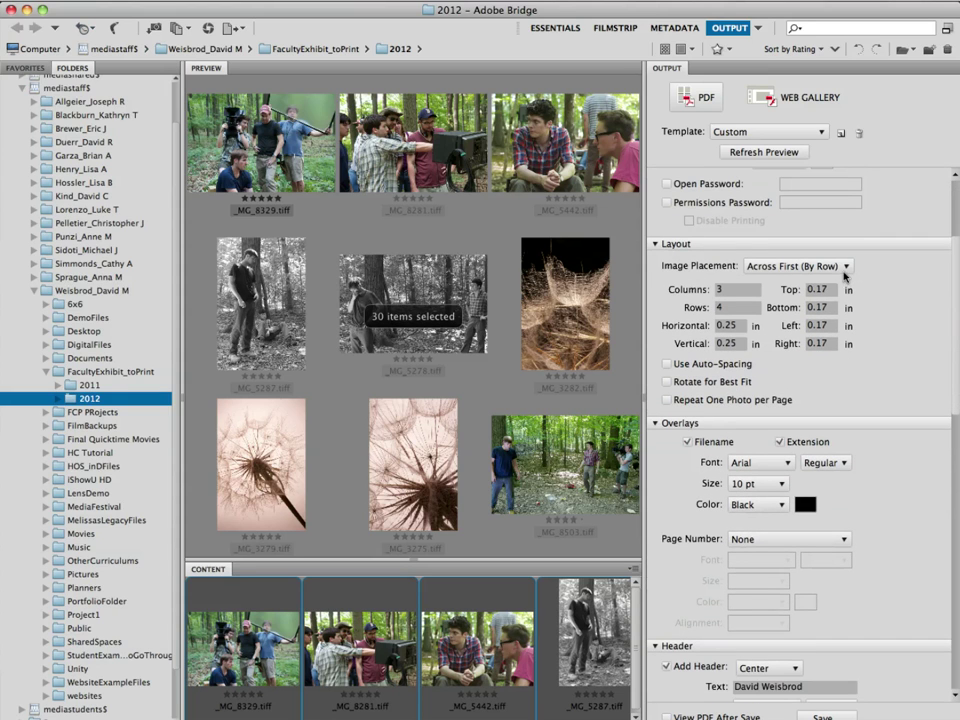
pyautogui.click(781, 266)
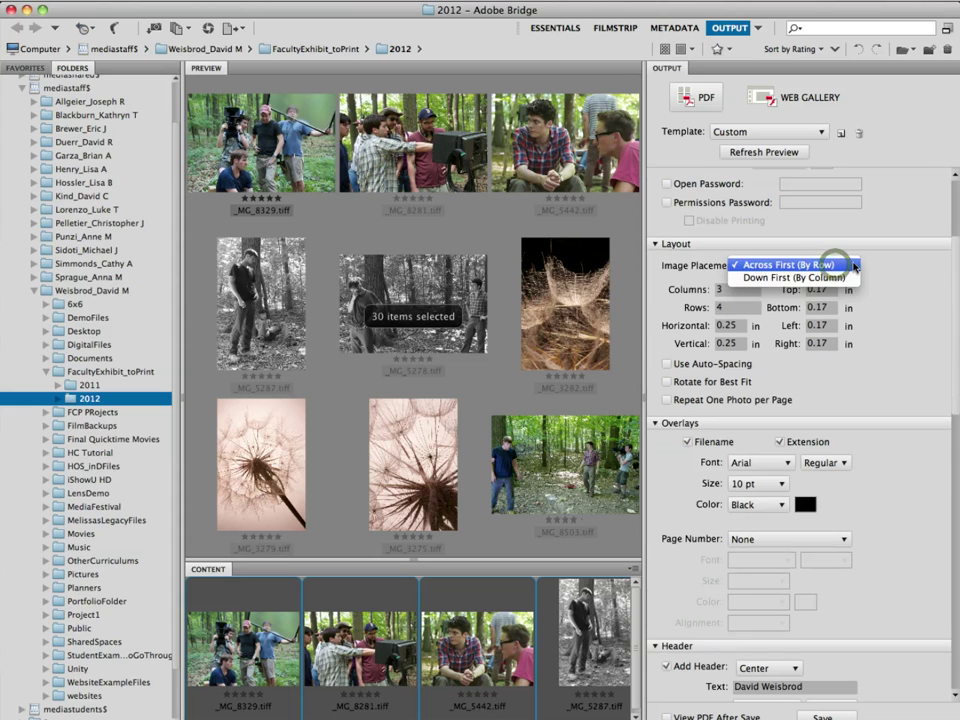
pyautogui.click(864, 262)
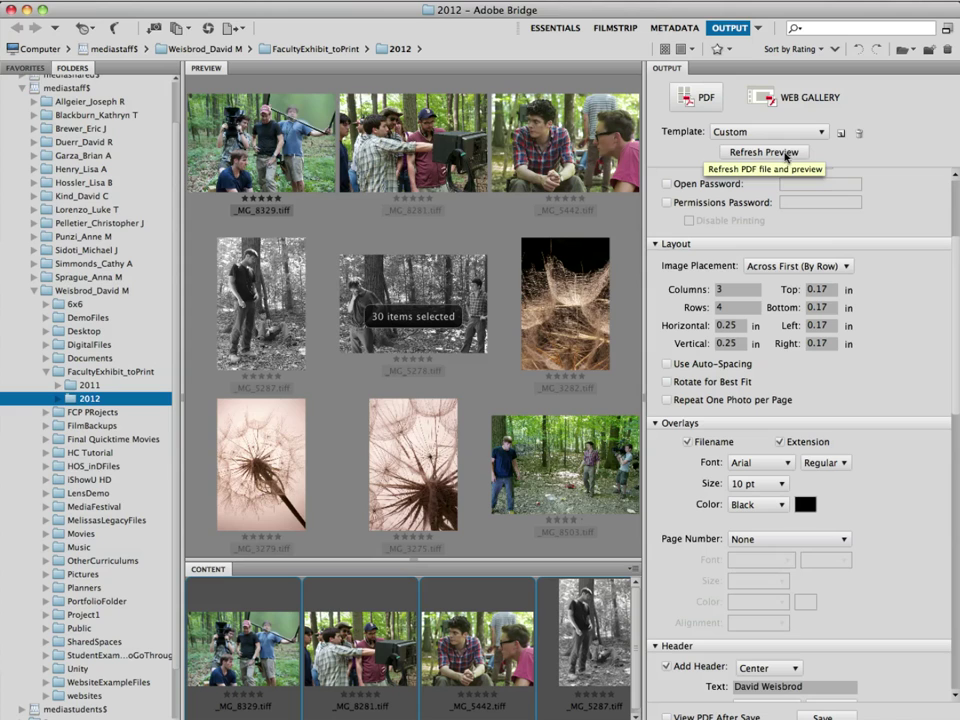
# - Refresh the preview to render a 3-by-4 contact sheet page with filename captions
pyautogui.click(783, 154)
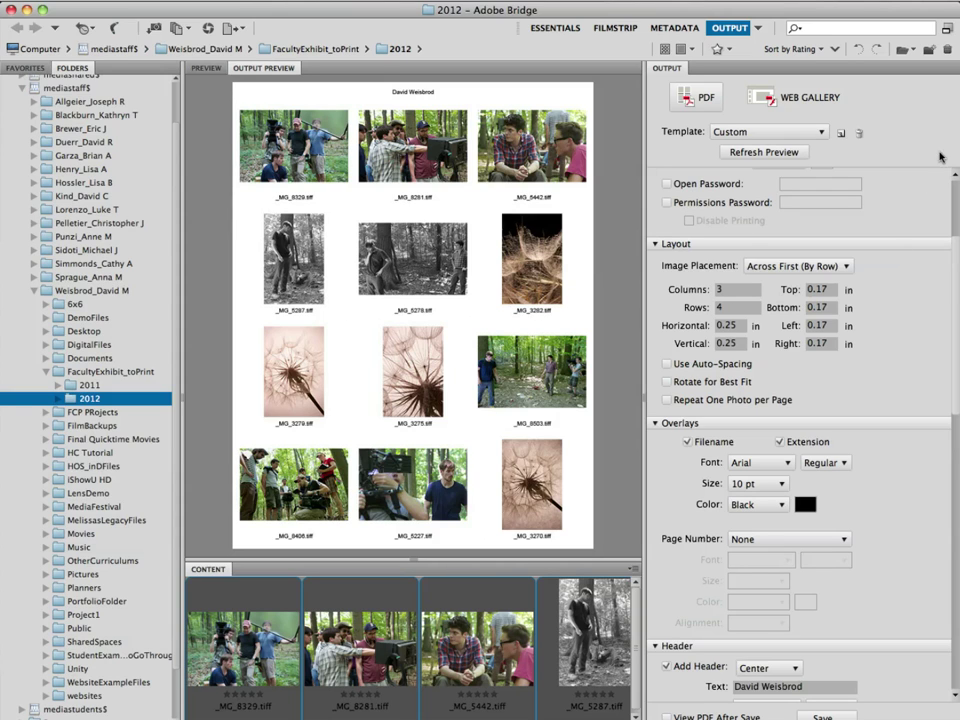
# - Enable Add Header so pages show a centered 10 pt Arial header with the photographer's name
pyautogui.scroll(-2, 950, 270)
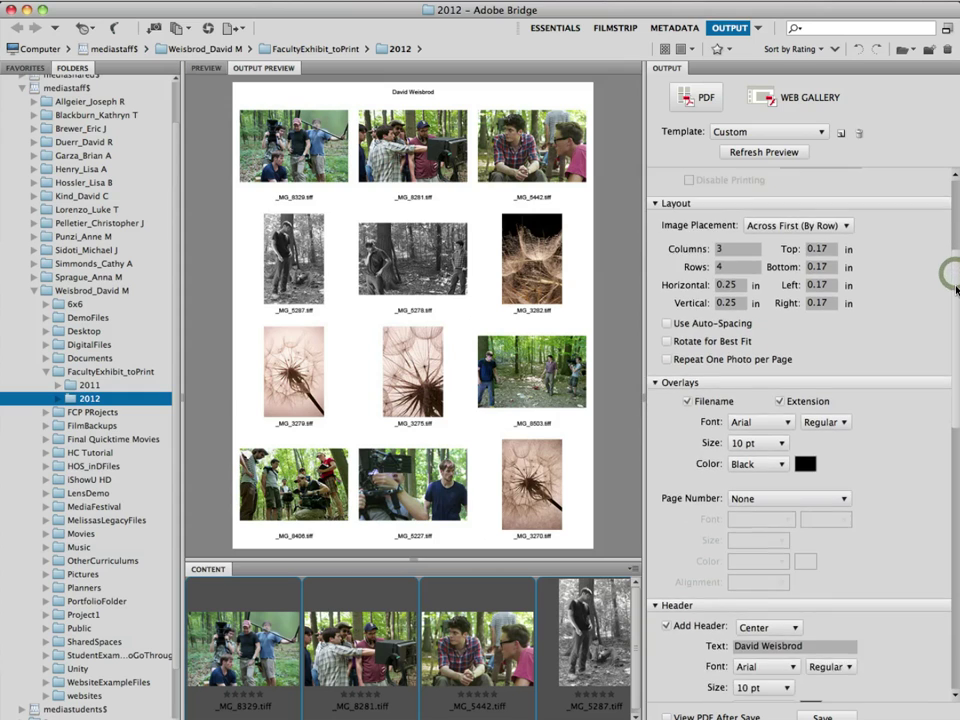
pyautogui.scroll(2, 950, 250)
pyautogui.scroll(-2, 950, 250)
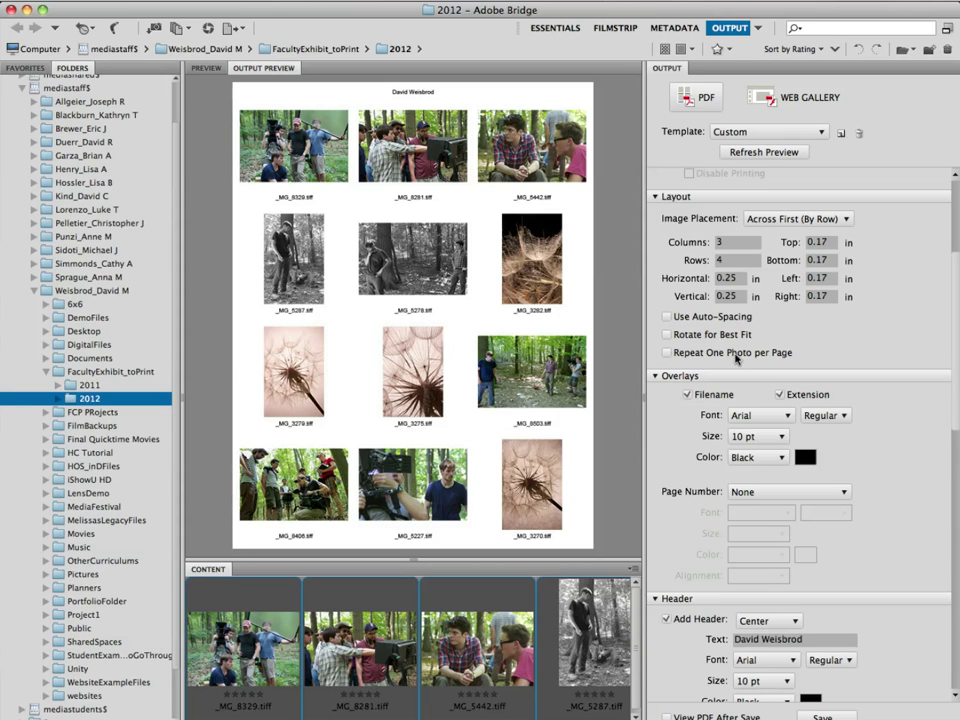
pyautogui.click(956, 337)
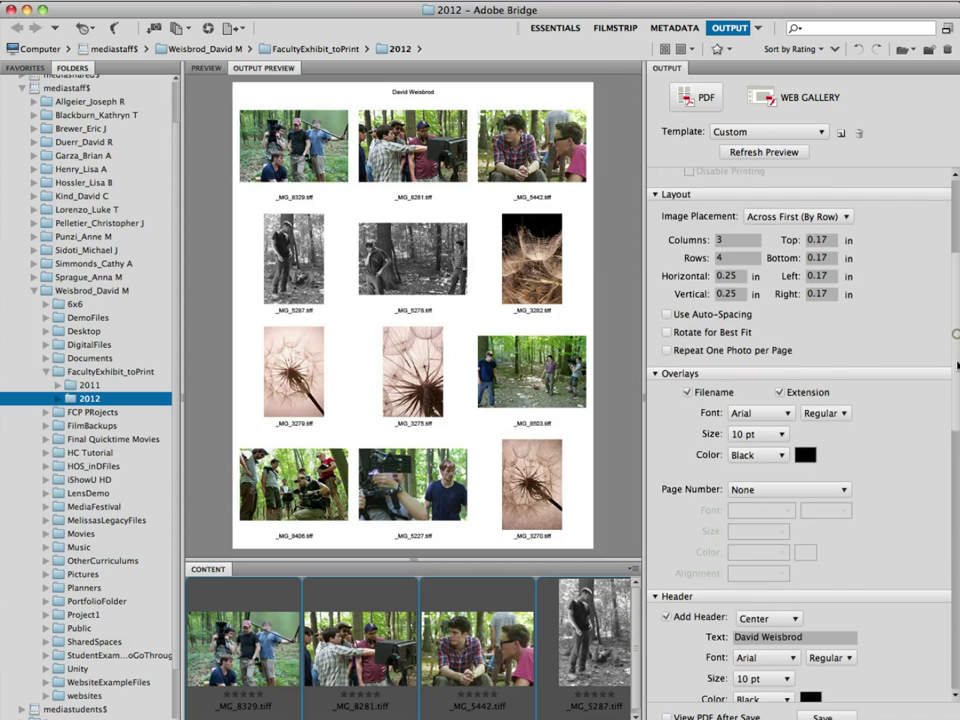
pyautogui.scroll(-2, 900, 360)
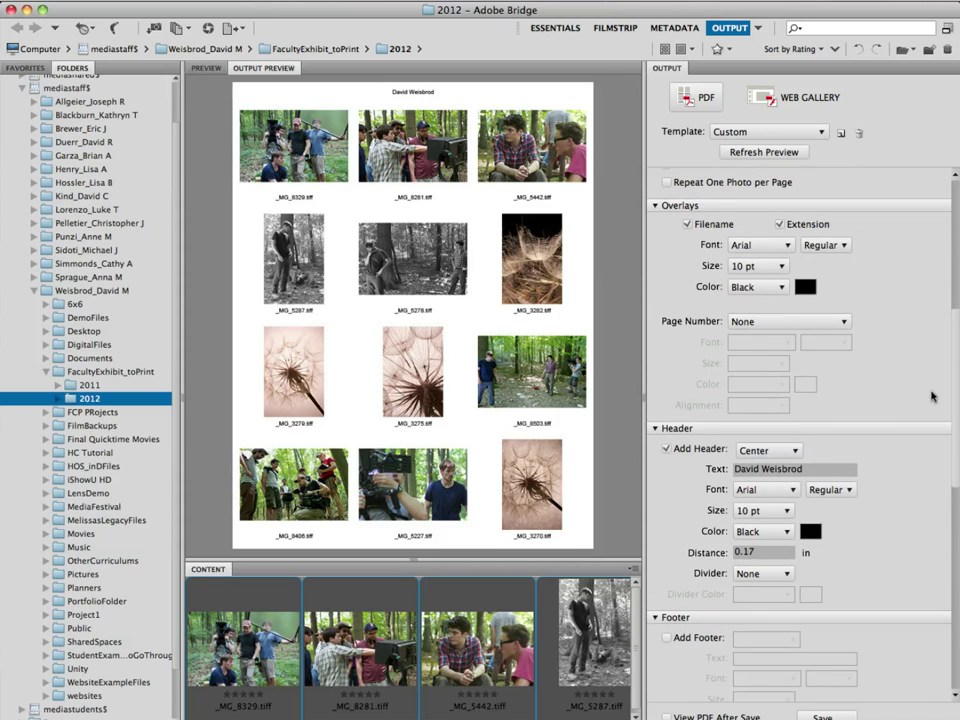
pyautogui.click(668, 449)
pyautogui.click(668, 449)
pyautogui.moveTo(956, 378); pyautogui.dragTo(957, 440)
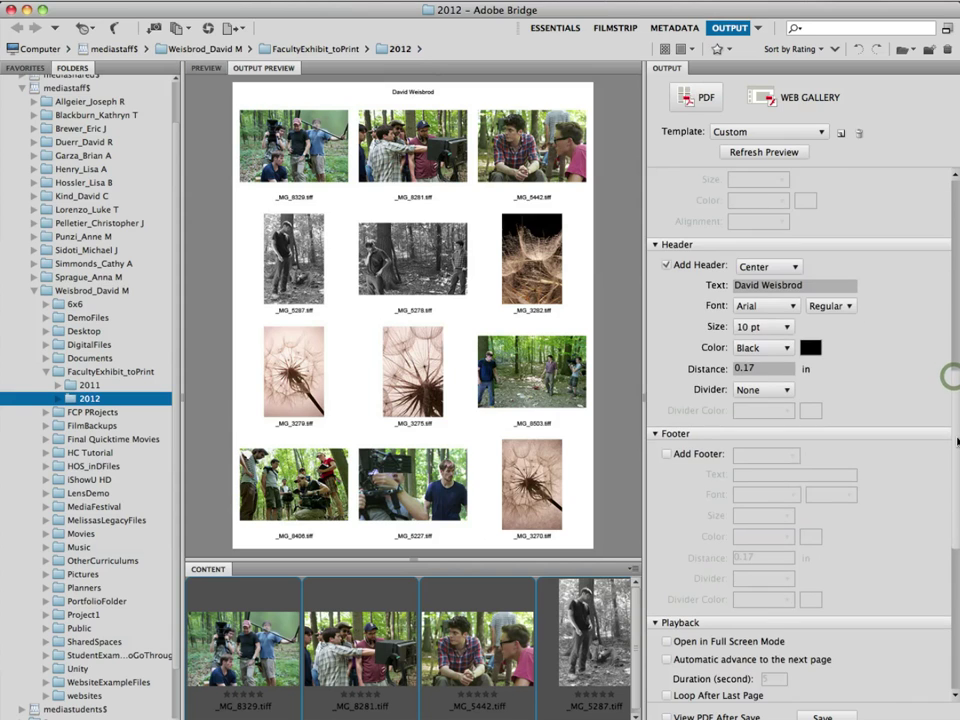
pyautogui.click(681, 457)
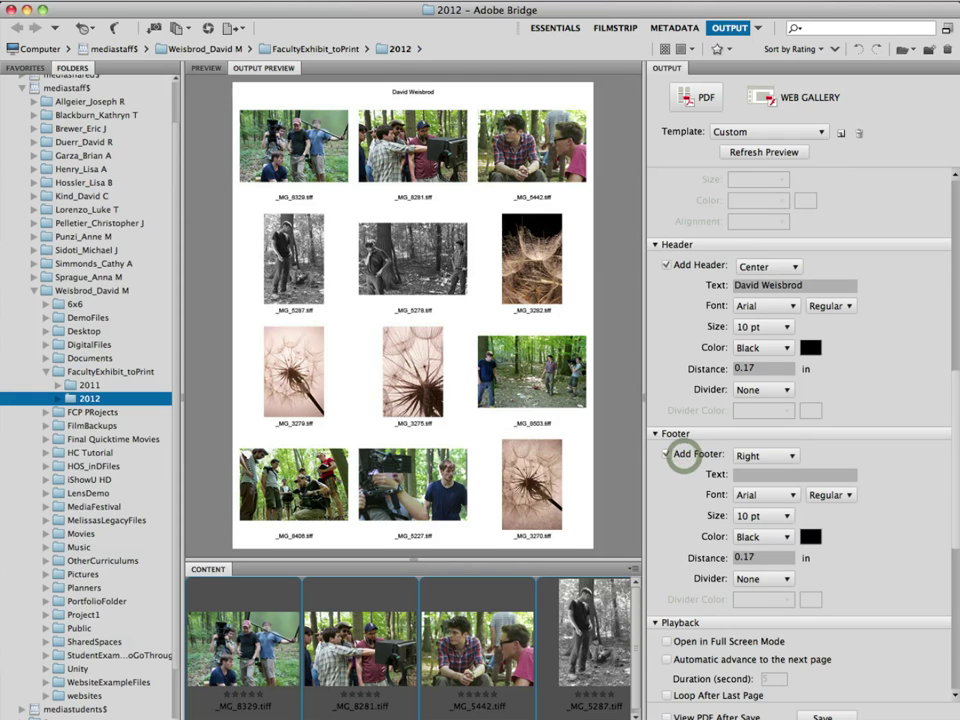
pyautogui.click(763, 456)
pyautogui.click(762, 465)
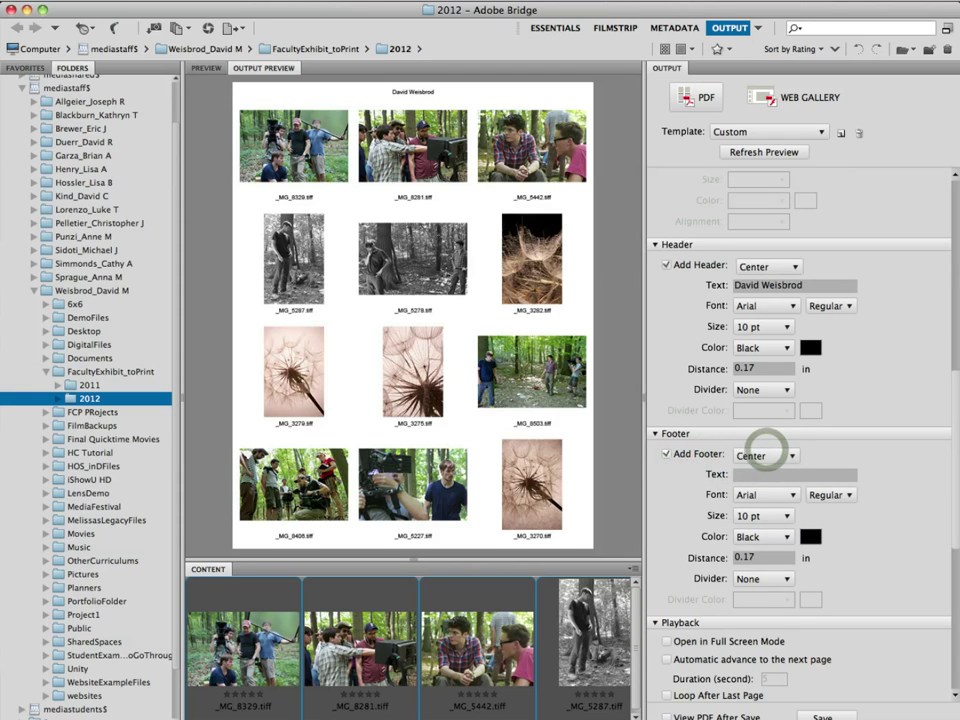
pyautogui.click(765, 474)
pyautogui.write('Proje')
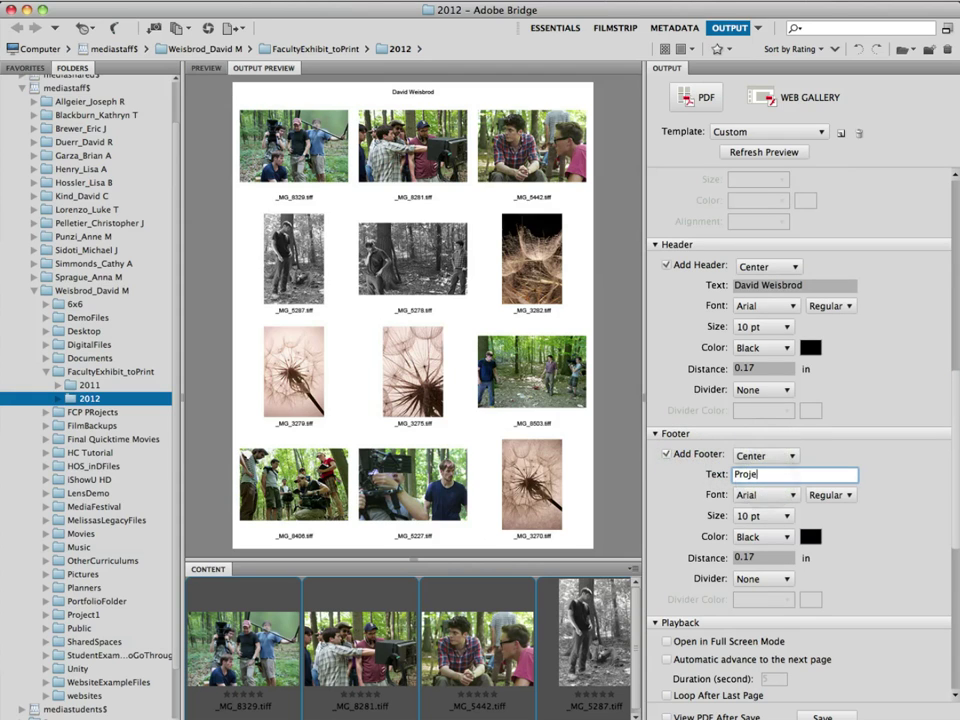
pyautogui.write('ct 1')
pyautogui.click(666, 453)
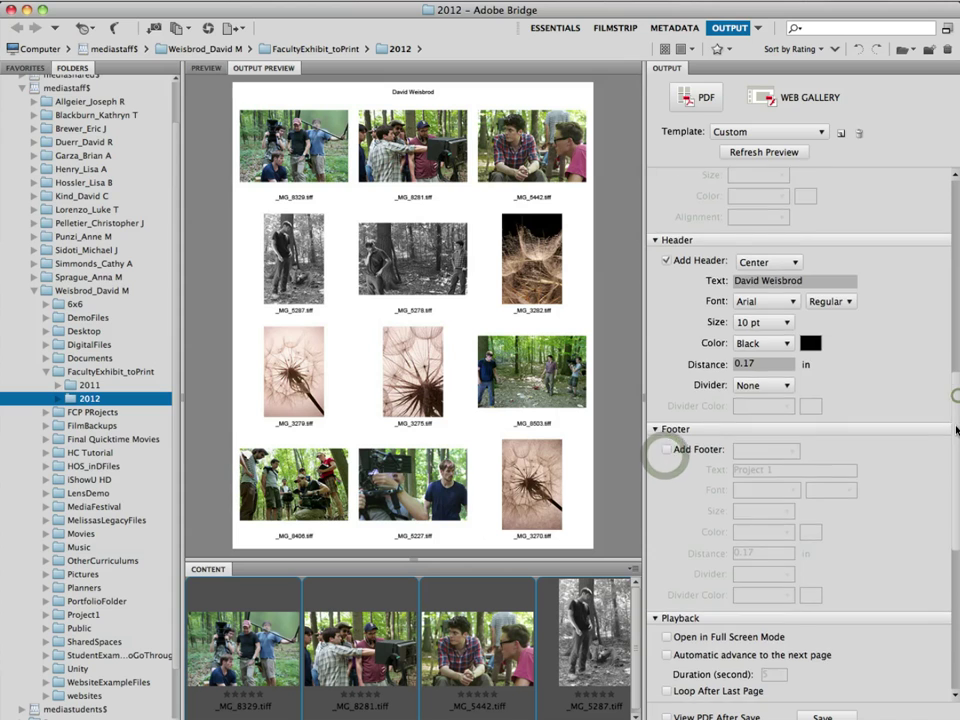
pyautogui.moveTo(956, 430); pyautogui.dragTo(957, 216)
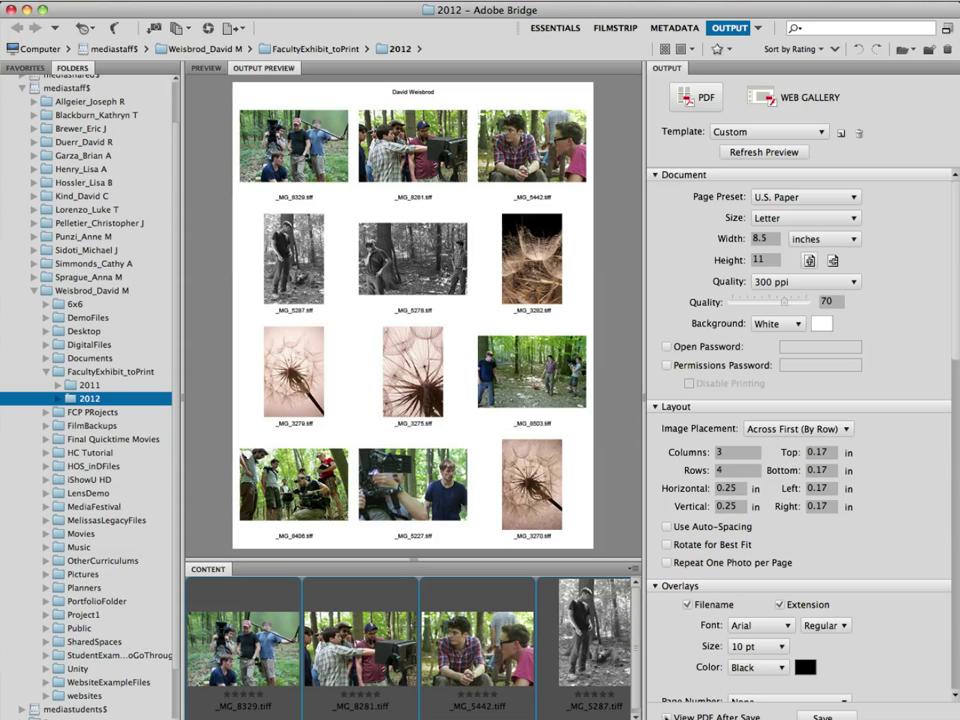
# - Start saving the PDF and pick FacultyExhibit_toPrint > 2012 as the location
pyautogui.click(822, 716)
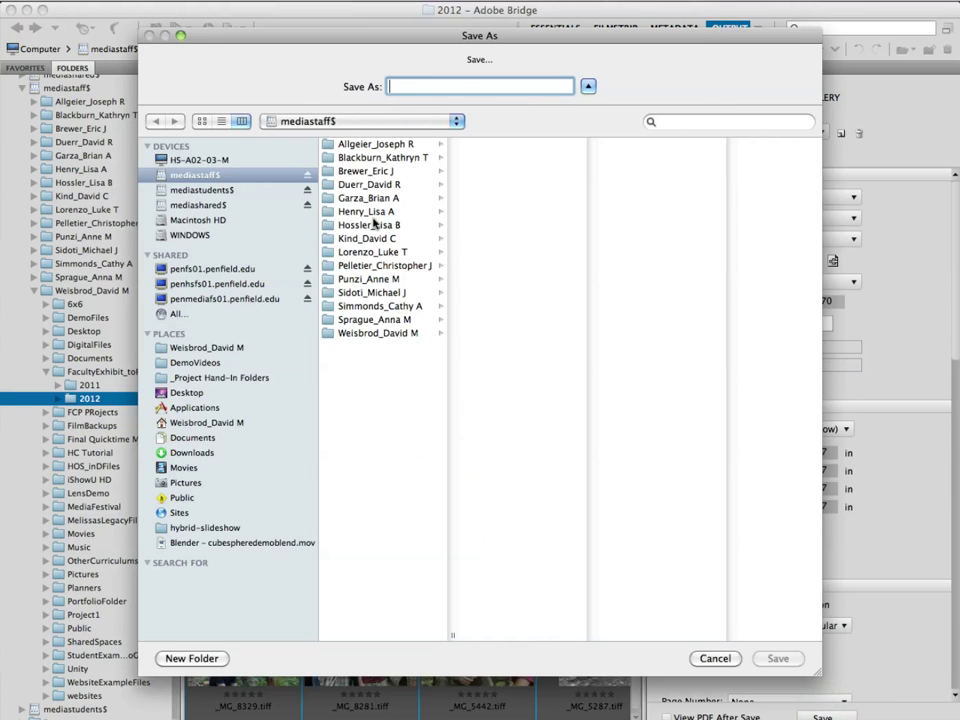
pyautogui.click(212, 347)
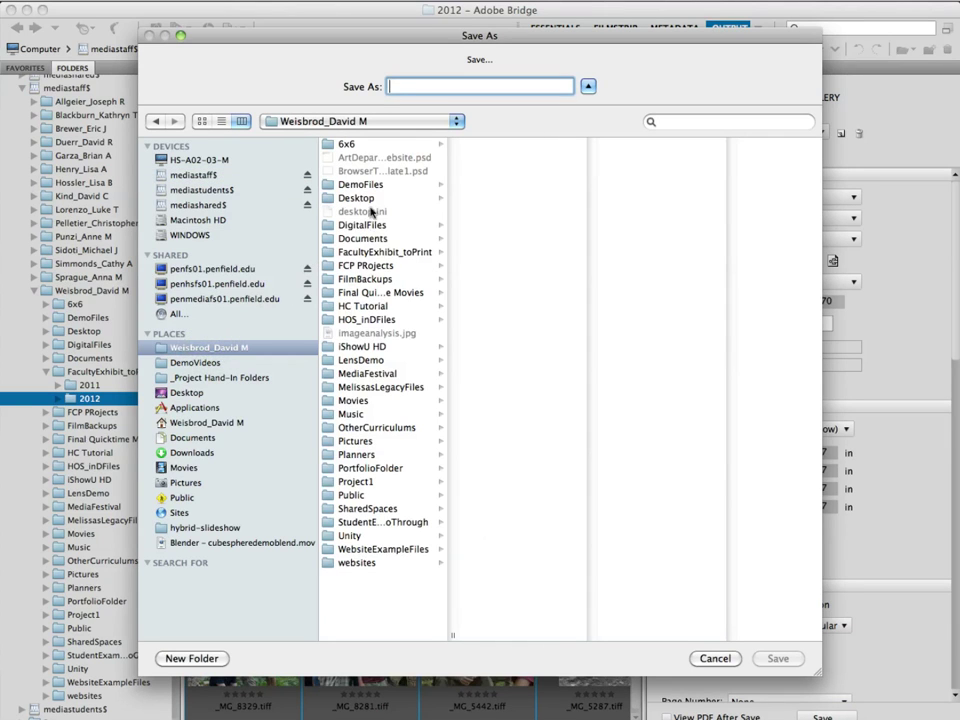
pyautogui.click(384, 252)
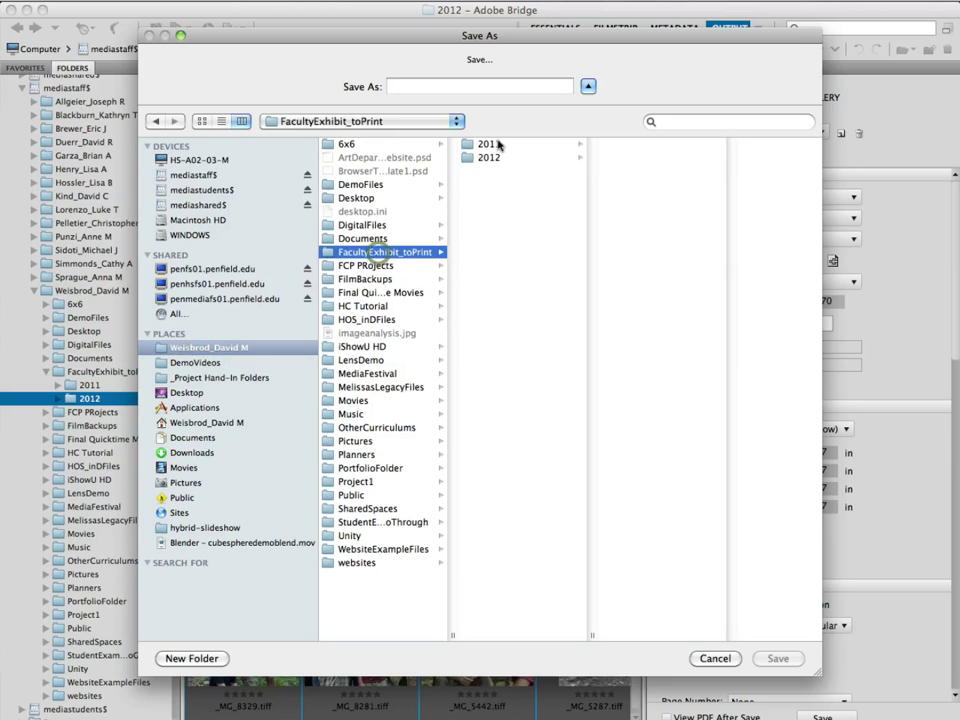
pyautogui.click(489, 158)
# - Name the file ~ContactSheet and save the PDF
pyautogui.click(426, 85)
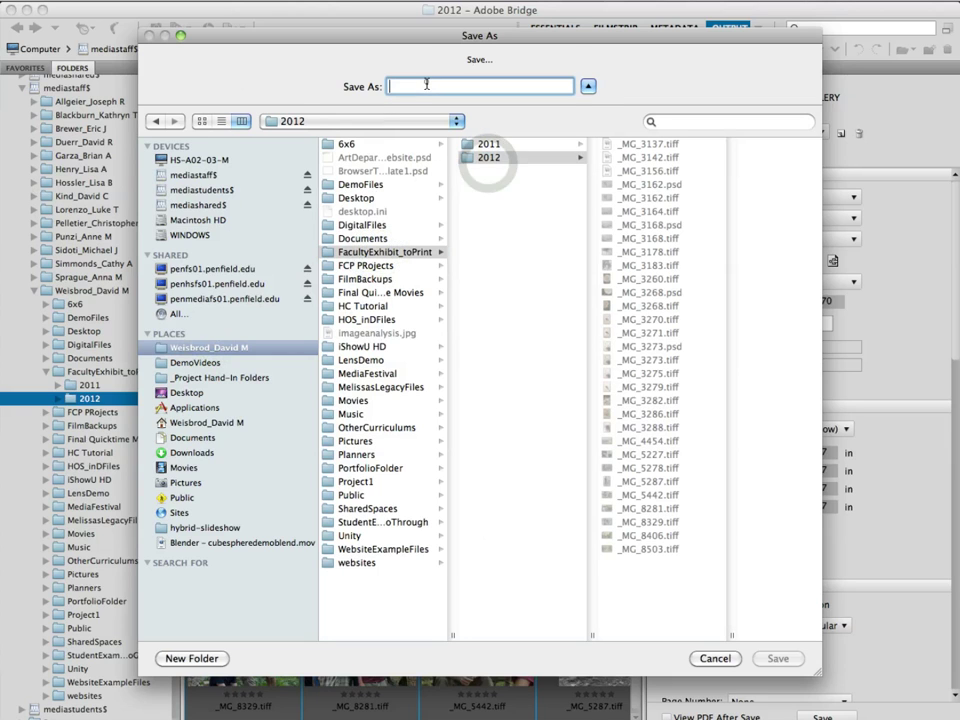
pyautogui.write('Contac')
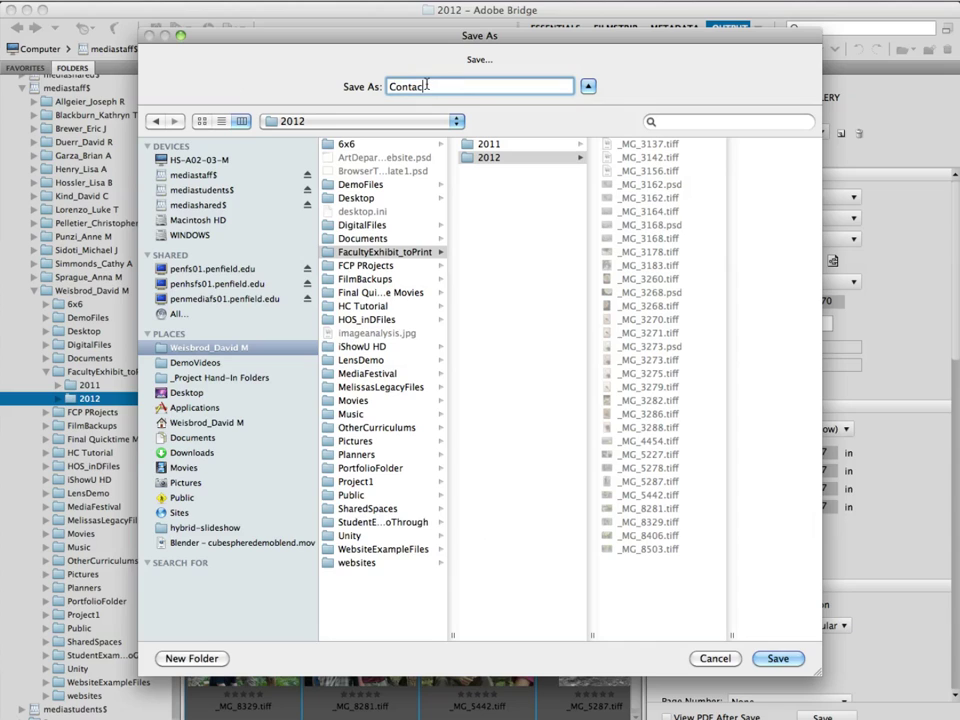
pyautogui.write('tsheet')
pyautogui.click(389, 87)
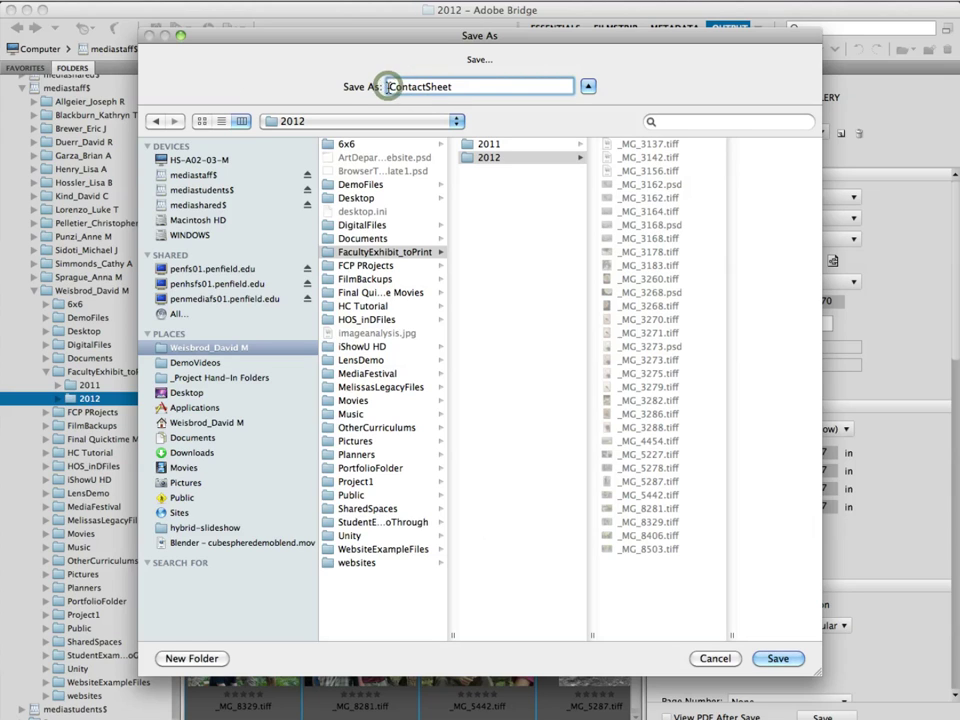
pyautogui.write('_')
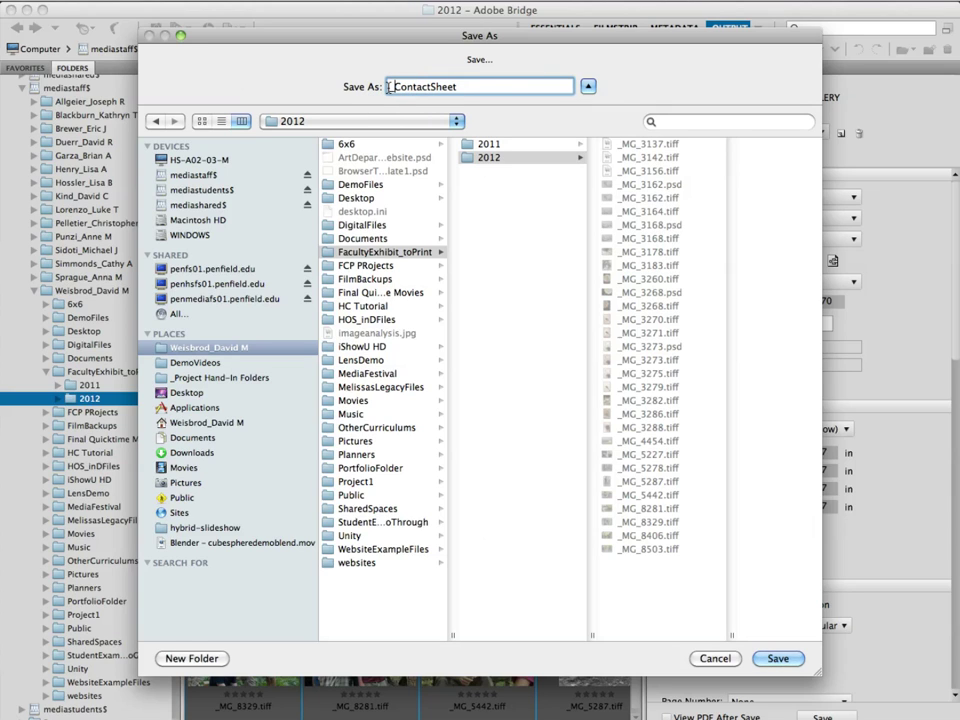
pyautogui.press('BackSpace')
pyautogui.write('-')
pyautogui.click(790, 660)
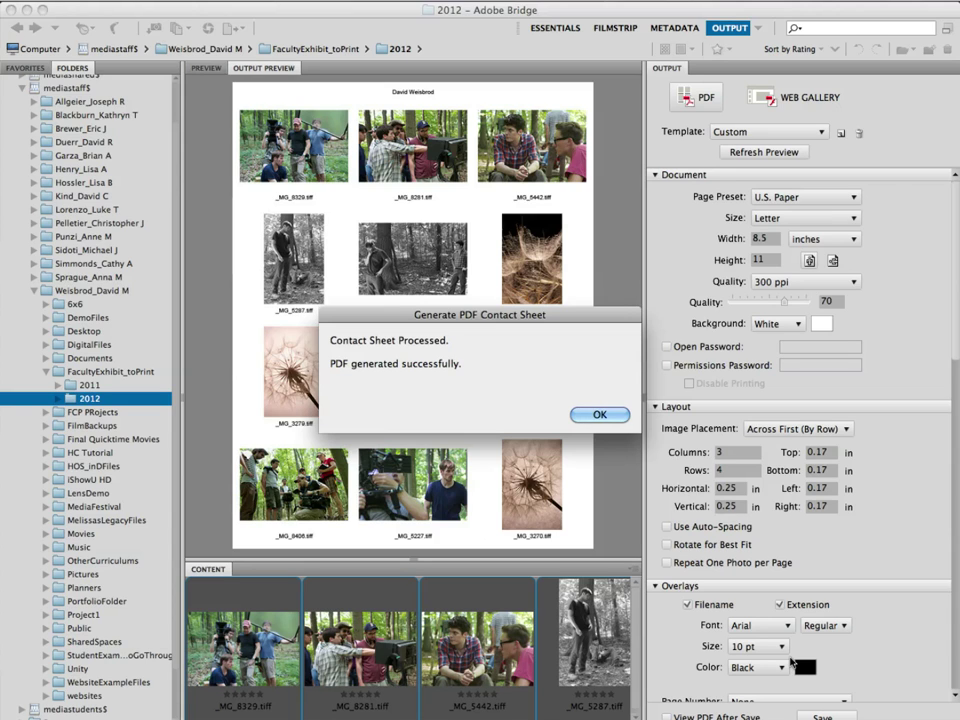
# - Dismiss the message confirming the PDF contact sheet was generated
pyautogui.click(600, 414)
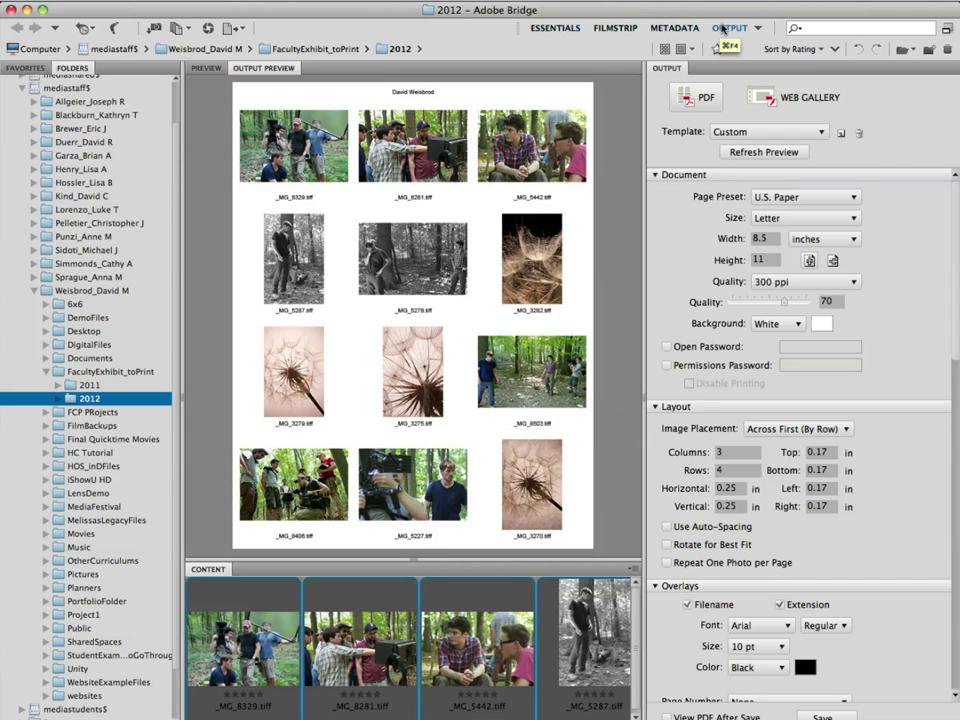
# - Switch back to the Essentials workspace
pyautogui.click(723, 28)
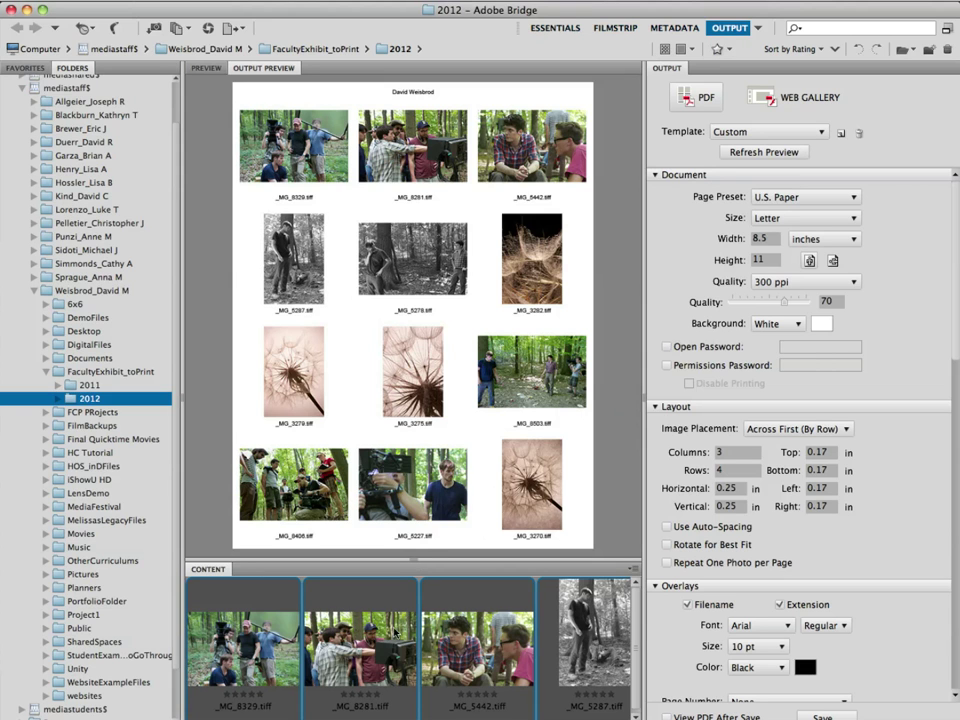
pyautogui.scroll(-3, 395, 632)
pyautogui.scroll(5, 395, 632)
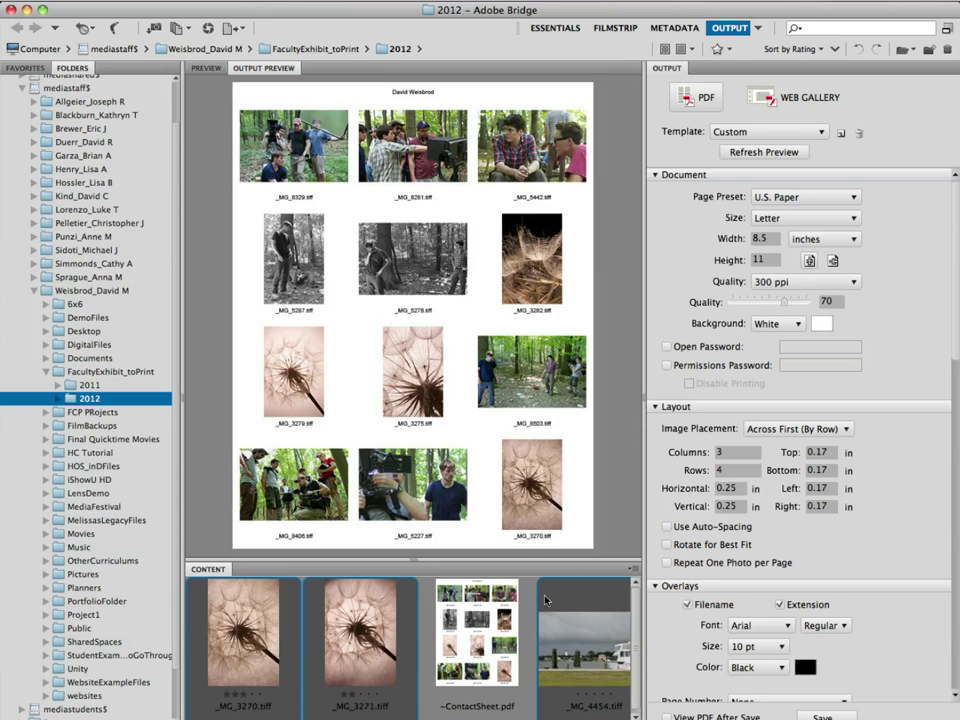
pyautogui.scroll(3, 544, 596)
pyautogui.scroll(2, 544, 596)
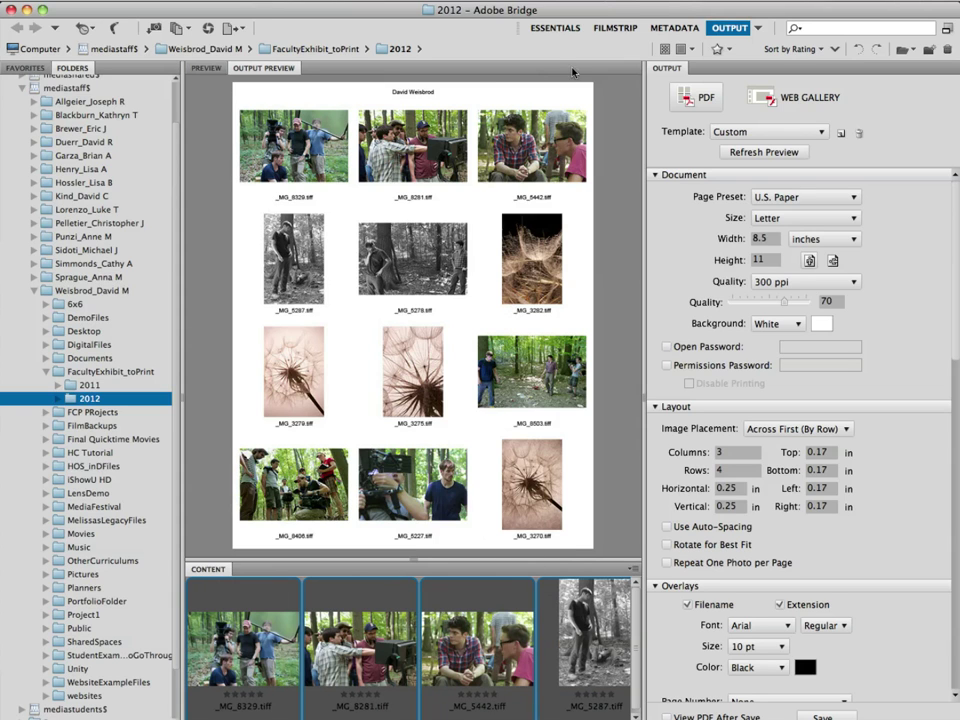
pyautogui.click(548, 28)
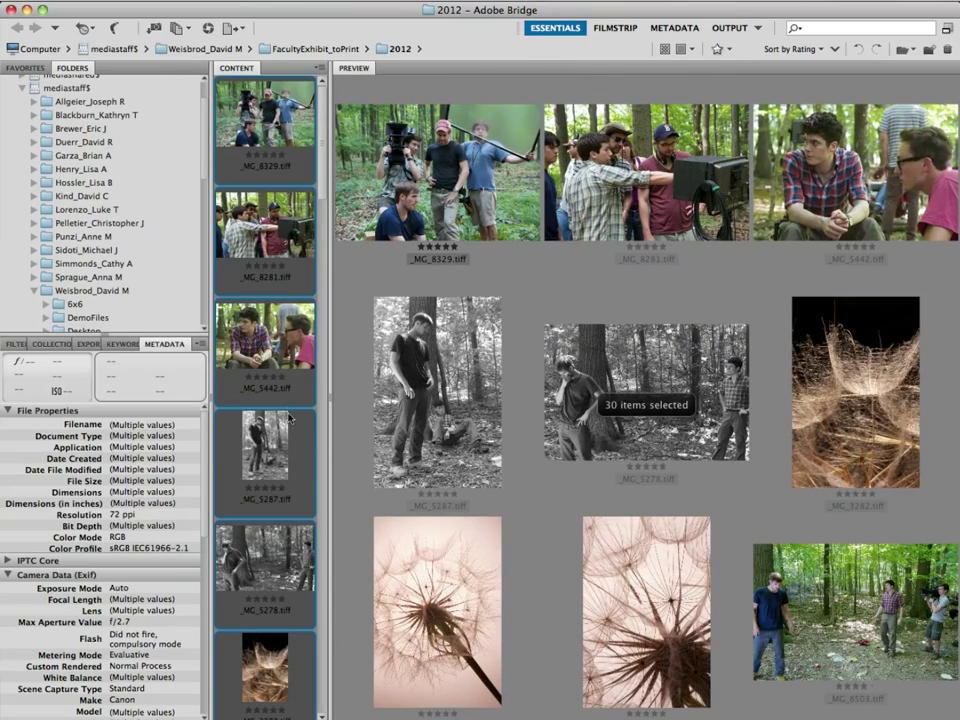
# - Preview ~ContactSheet.pdf in the 2012 folder and bring up its context menu
pyautogui.scroll(-10, 289, 410)
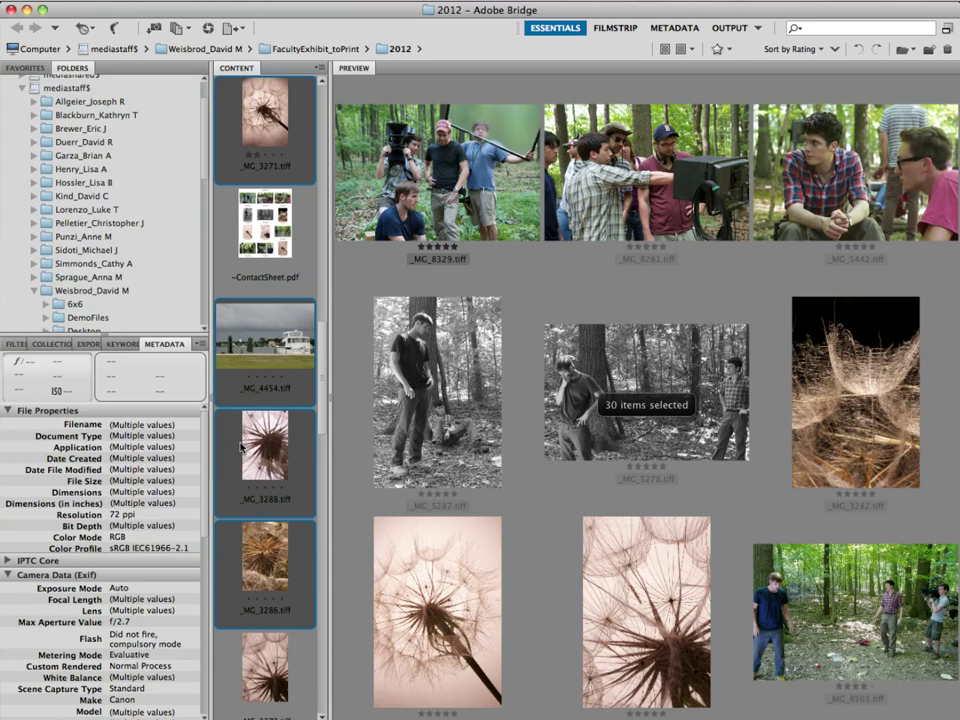
pyautogui.click(255, 228)
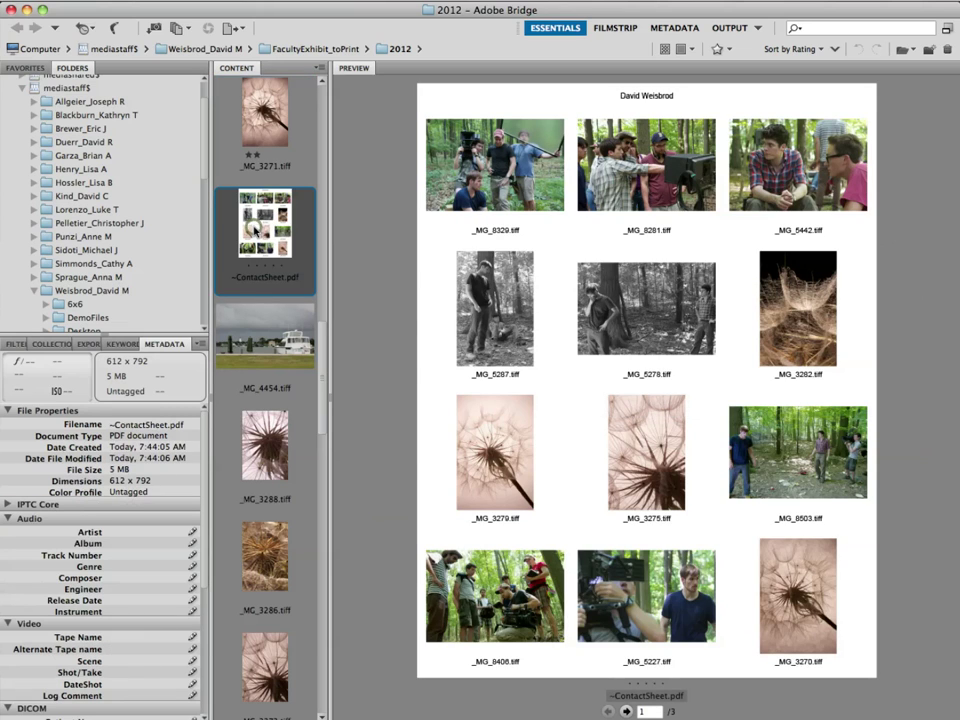
pyautogui.rightClick(253, 228)
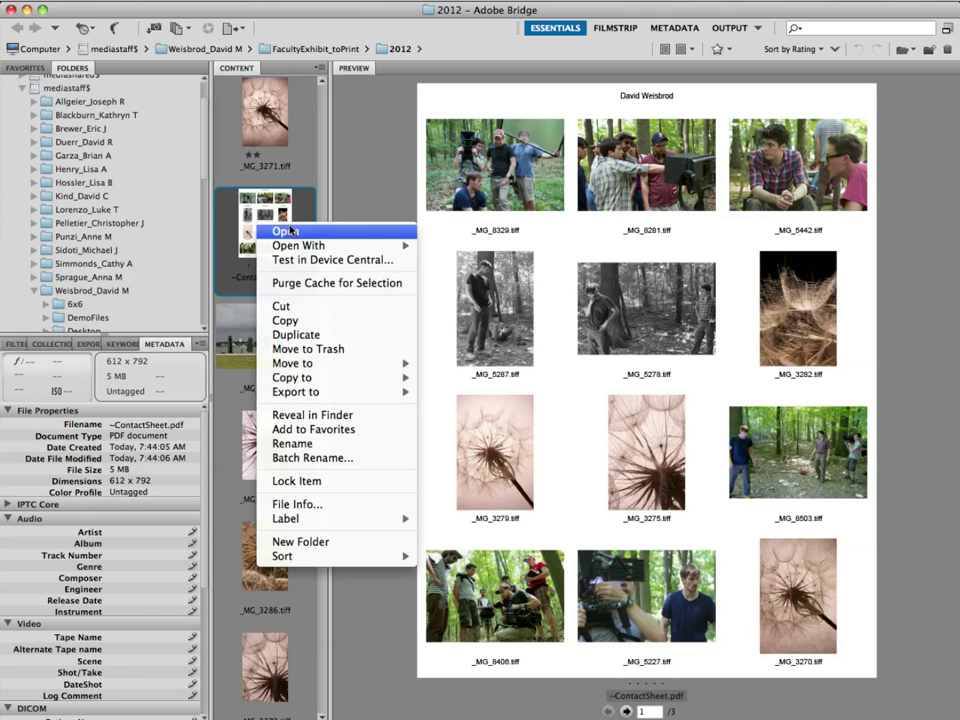
# - Open ~ContactSheet.pdf in Preview 5.0.3 from the Open With submenu
pyautogui.moveTo(318, 250)
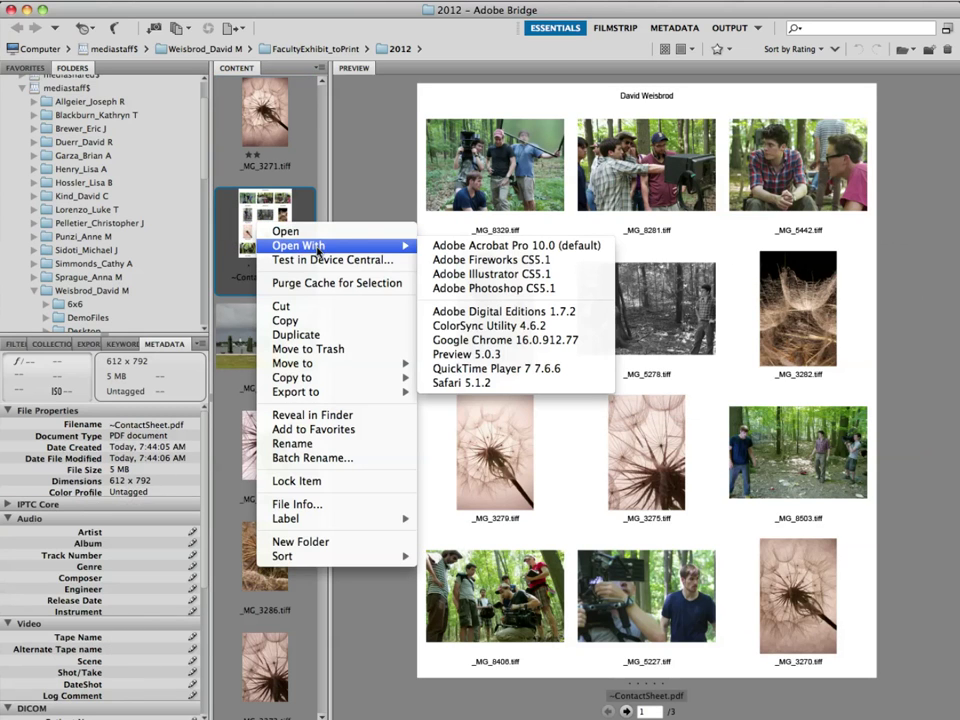
pyautogui.click(517, 358)
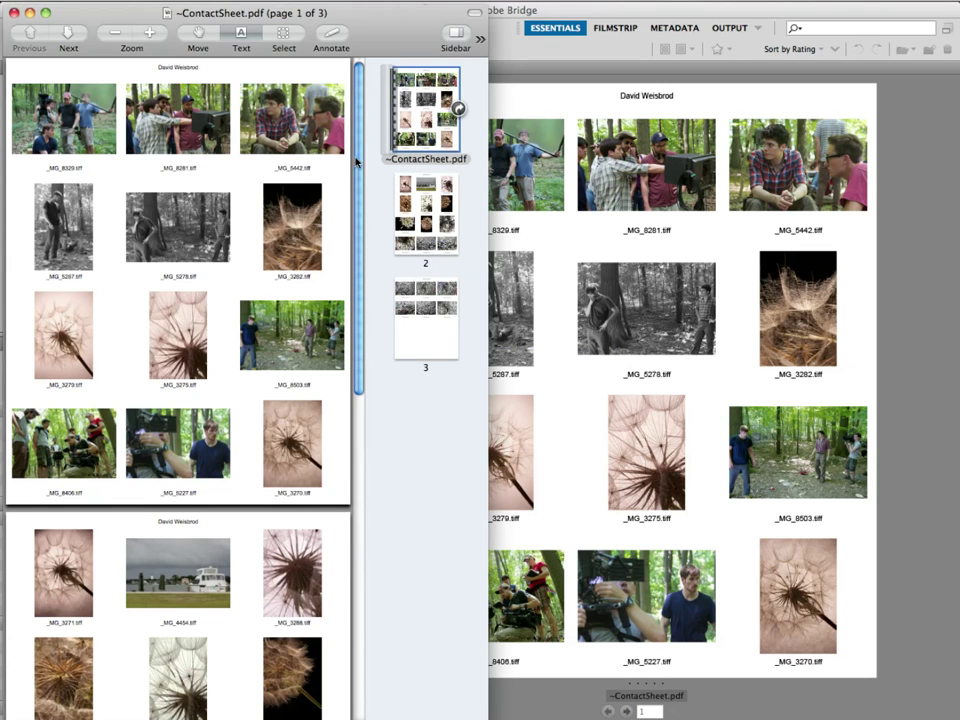
# - Page through all three pages of ~ContactSheet.pdf, ending on page 2
pyautogui.click(425, 208)
pyautogui.click(434, 305)
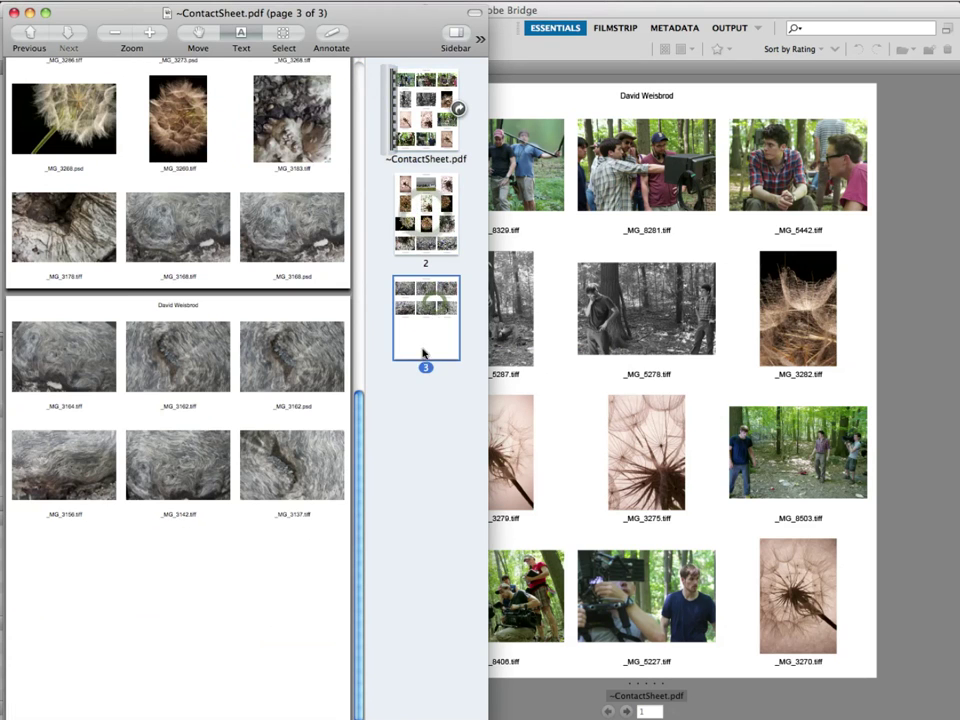
pyautogui.click(426, 214)
pyautogui.click(430, 118)
pyautogui.click(425, 210)
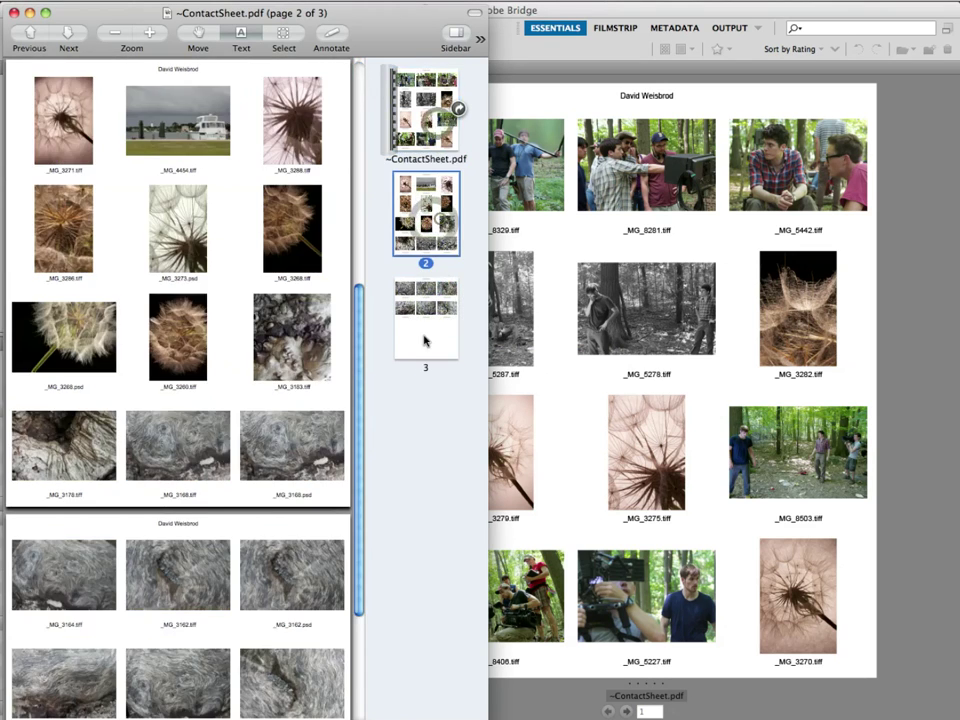
pyautogui.click(426, 320)
pyautogui.click(440, 212)
pyautogui.click(456, 109)
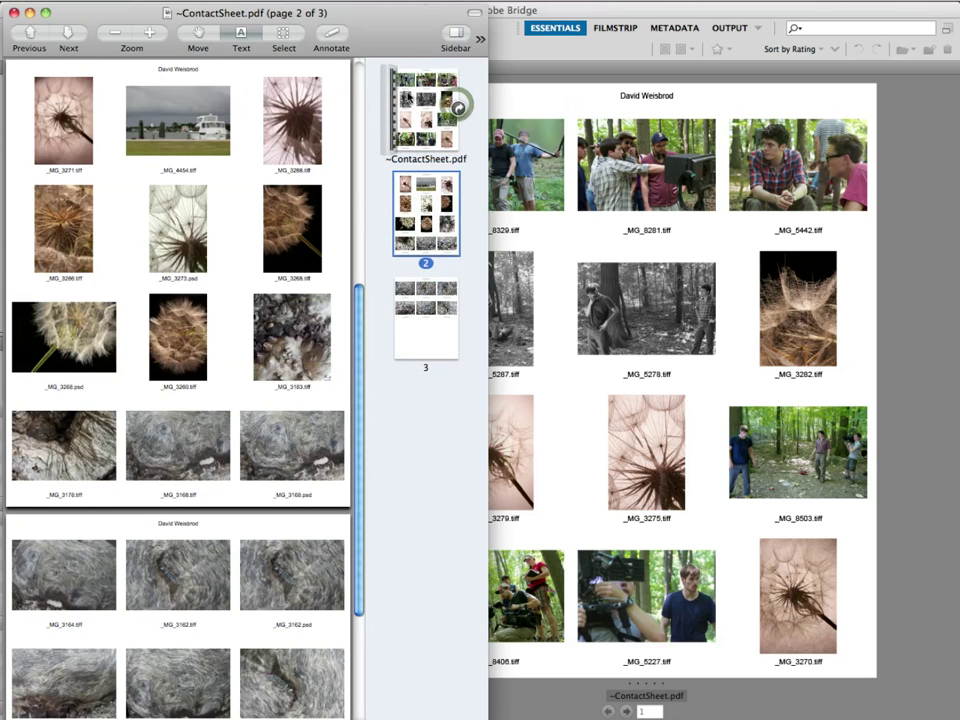
pyautogui.click(108, 0)
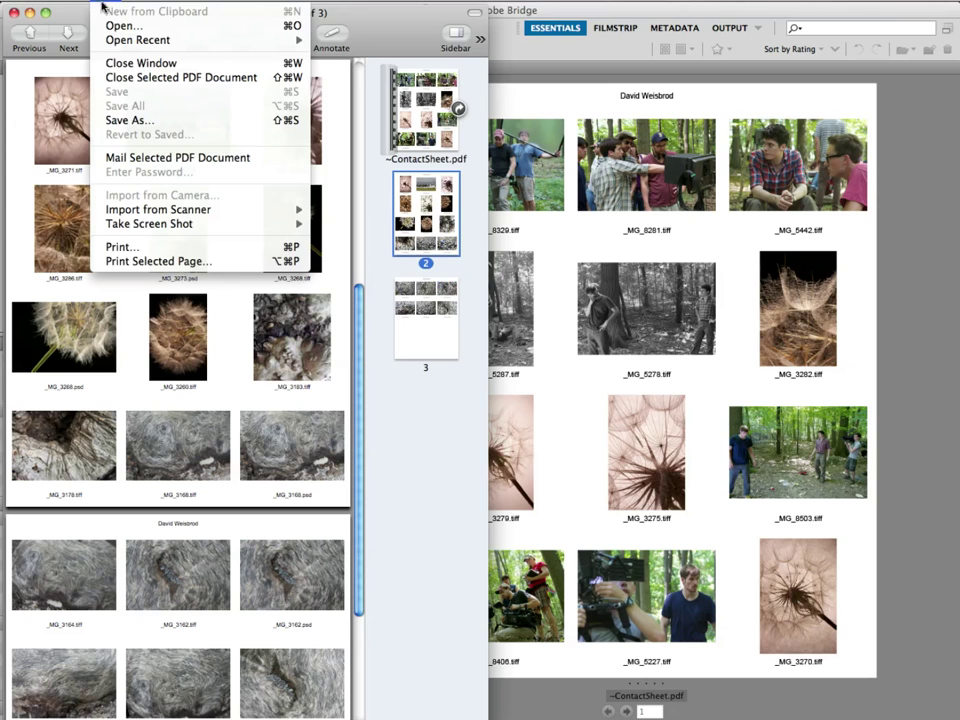
# - Print ~ContactSheet.pdf from Preview to printer HS-A02-CL1 on US Letter, all pages
pyautogui.click(156, 250)
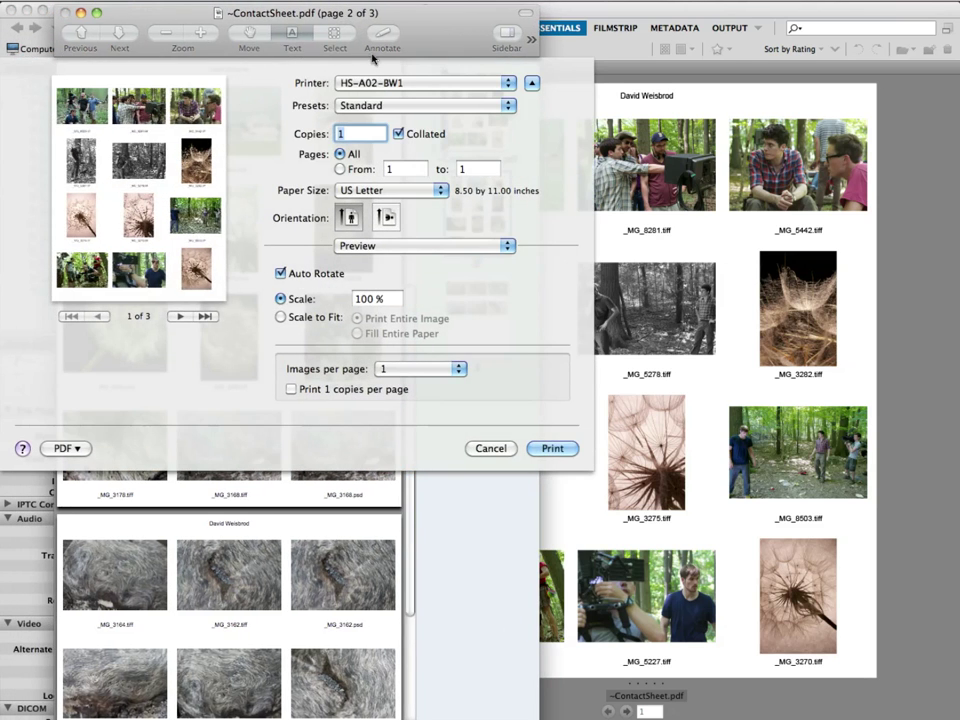
pyautogui.click(380, 84)
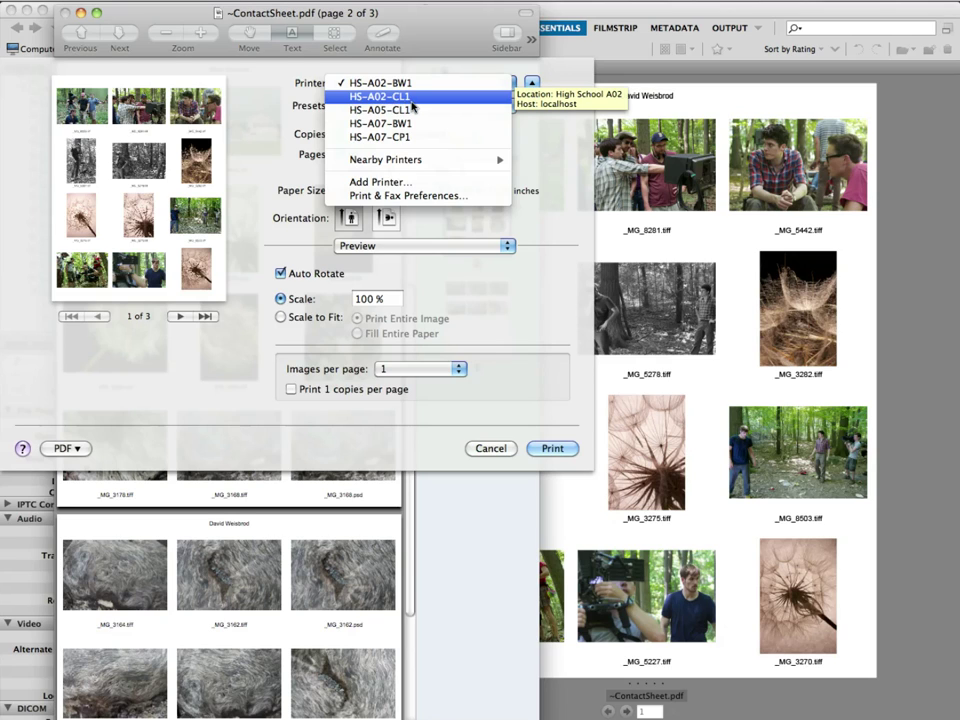
pyautogui.click(411, 101)
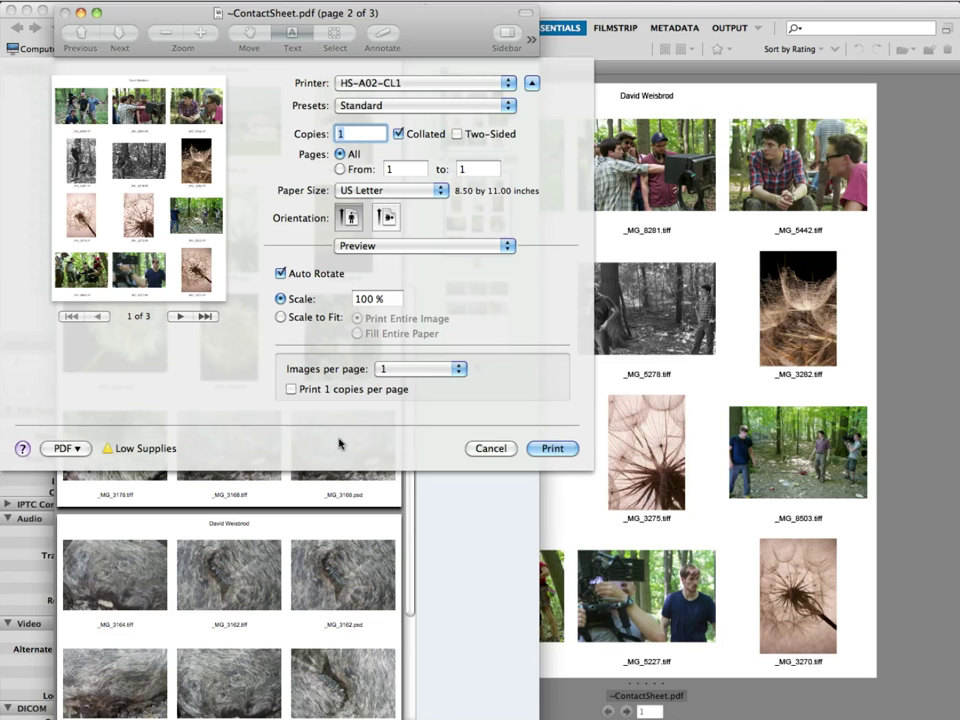
pyautogui.click(564, 448)
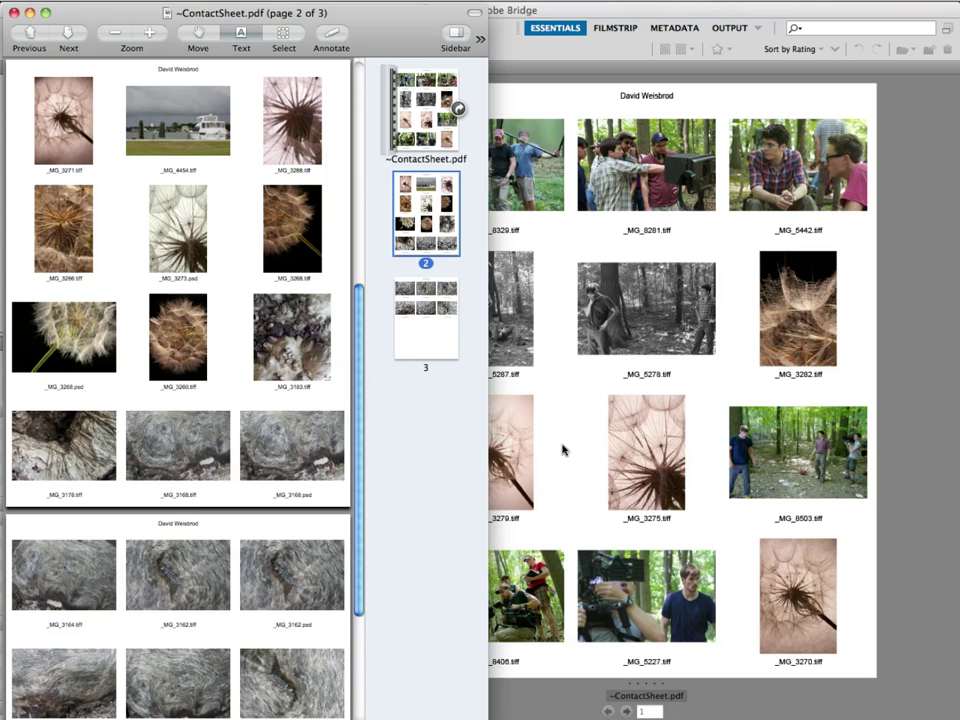
# - Back in Bridge's Output workspace, refresh the contact-sheet preview and select _MG_3271.tiff
pyautogui.click(923, 407)
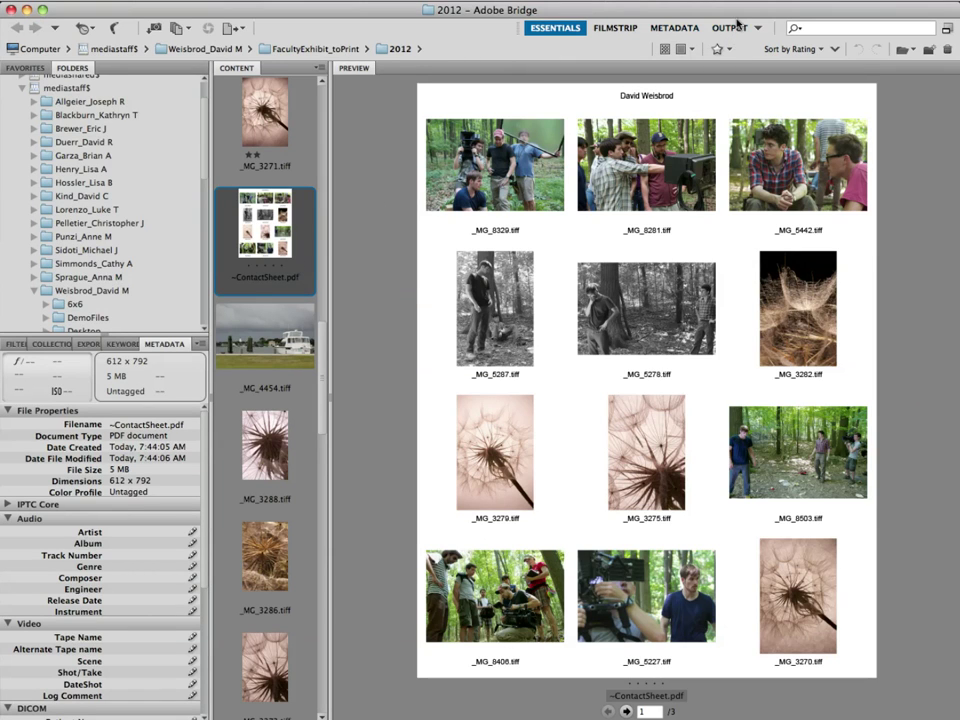
pyautogui.click(735, 26)
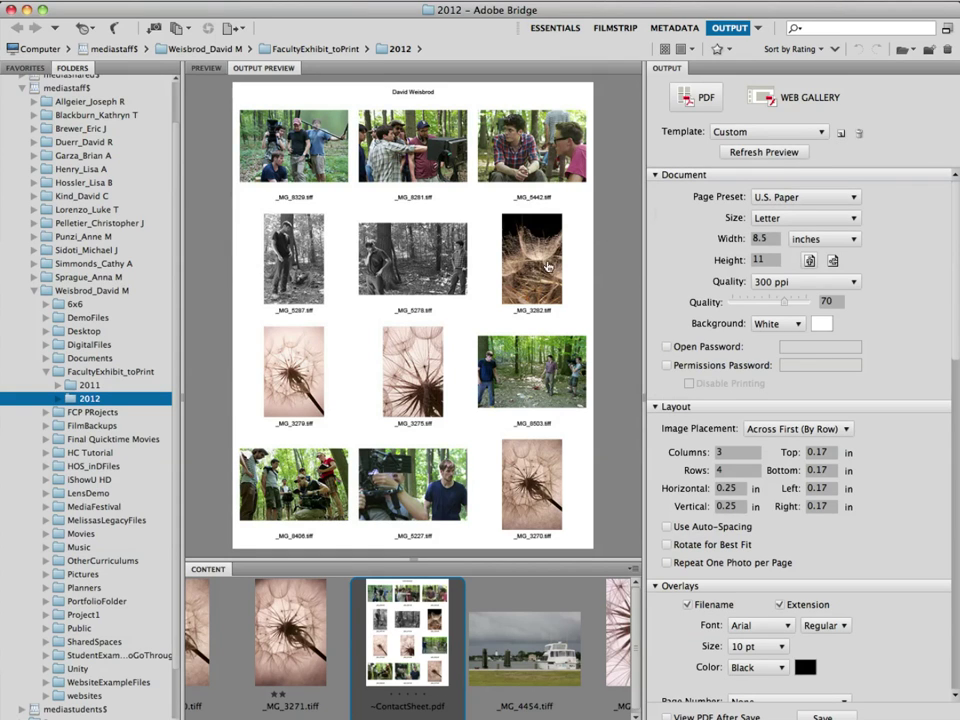
pyautogui.click(773, 152)
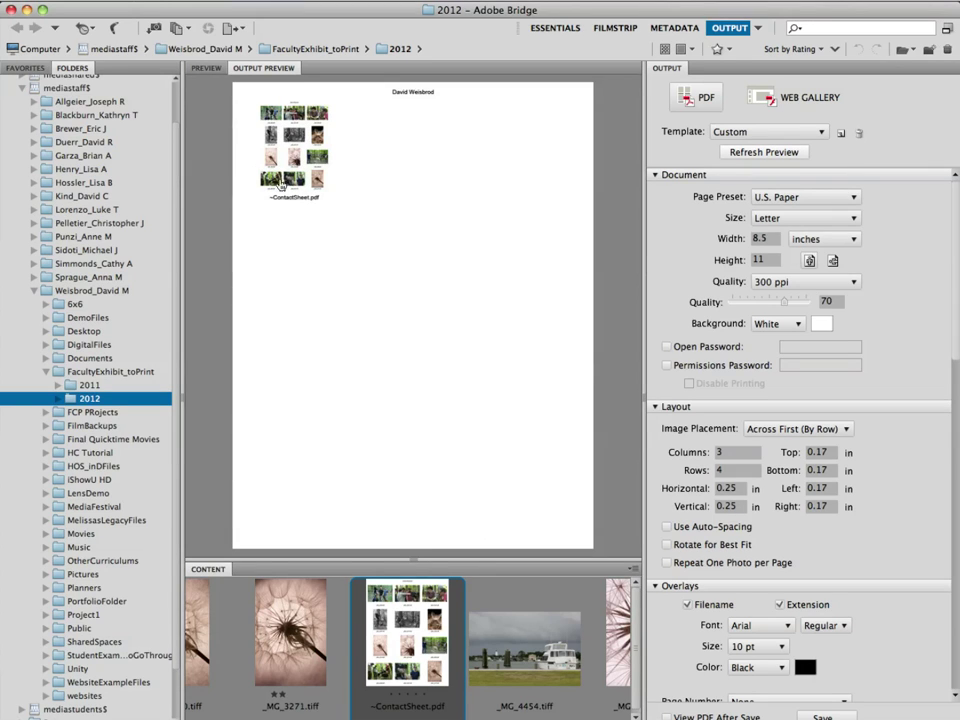
pyautogui.click(240, 652)
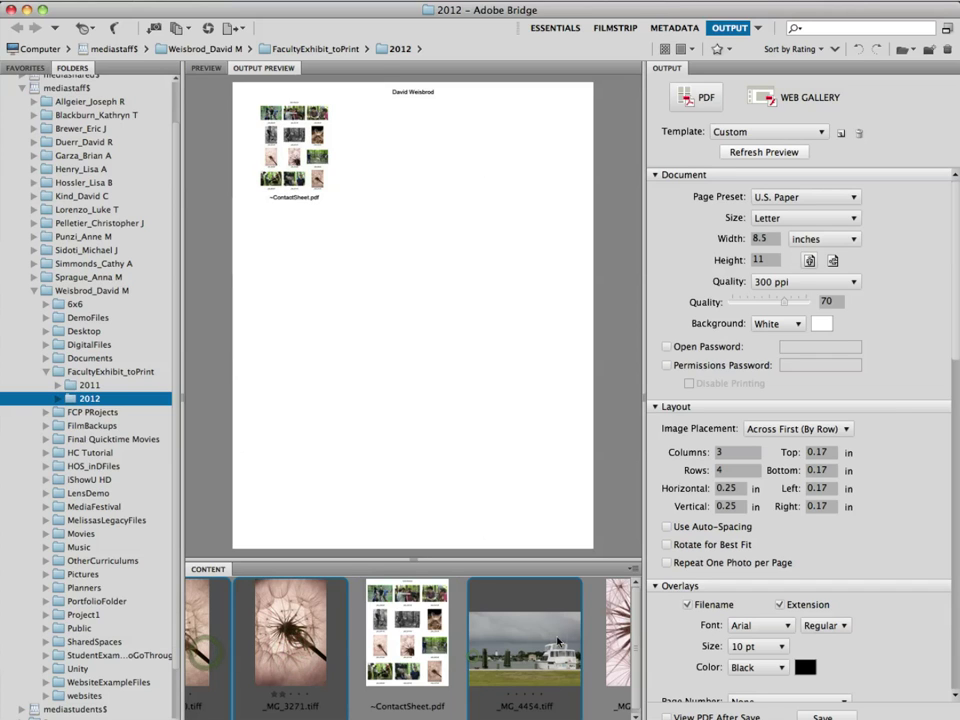
pyautogui.hscroll(3, 490, 648)
# - Select _MG_3273.psd plus _MG_3268.tiff and refresh the preview to six captioned photos
pyautogui.click(408, 632)
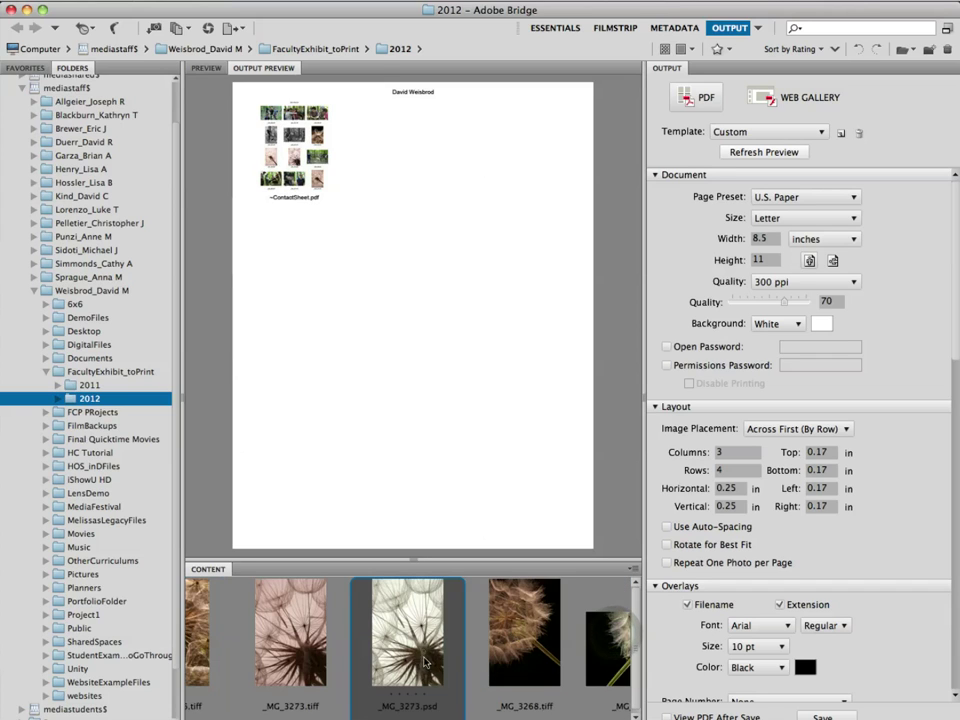
pyautogui.keyDown('shift'); pyautogui.click(524, 632); pyautogui.keyUp('shift')
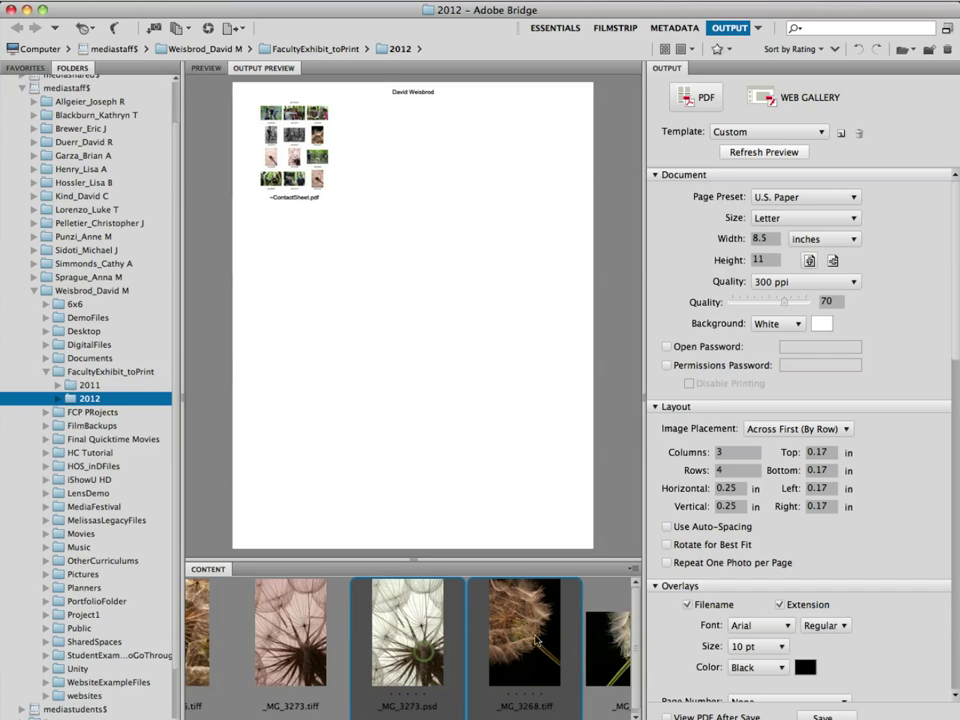
pyautogui.click(785, 153)
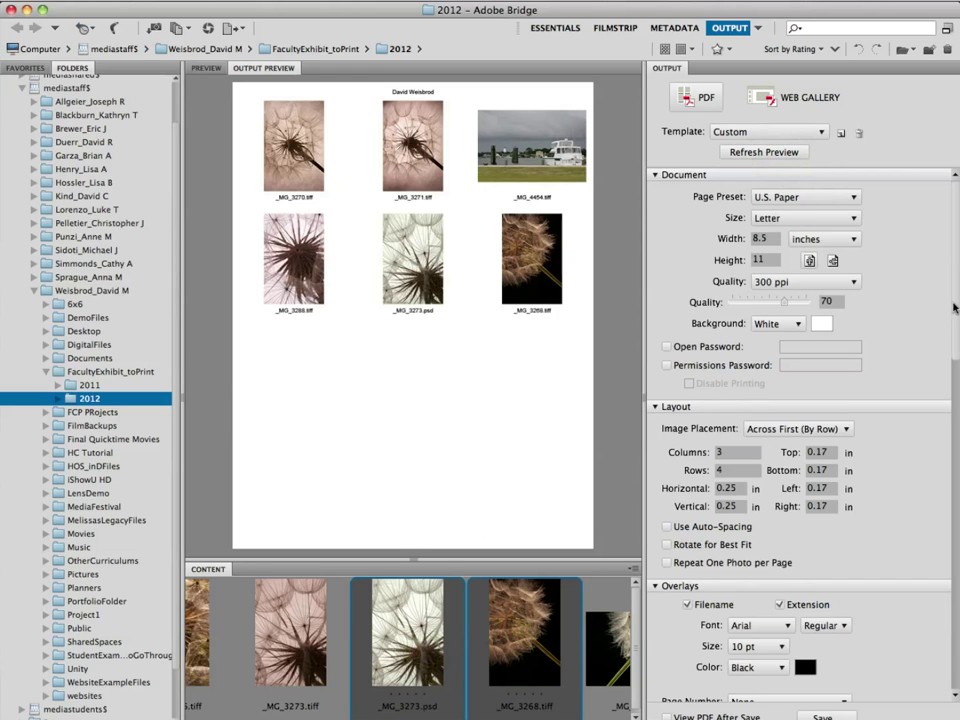
pyautogui.scroll(-10, 950, 308)
pyautogui.scroll(10, 760, 290)
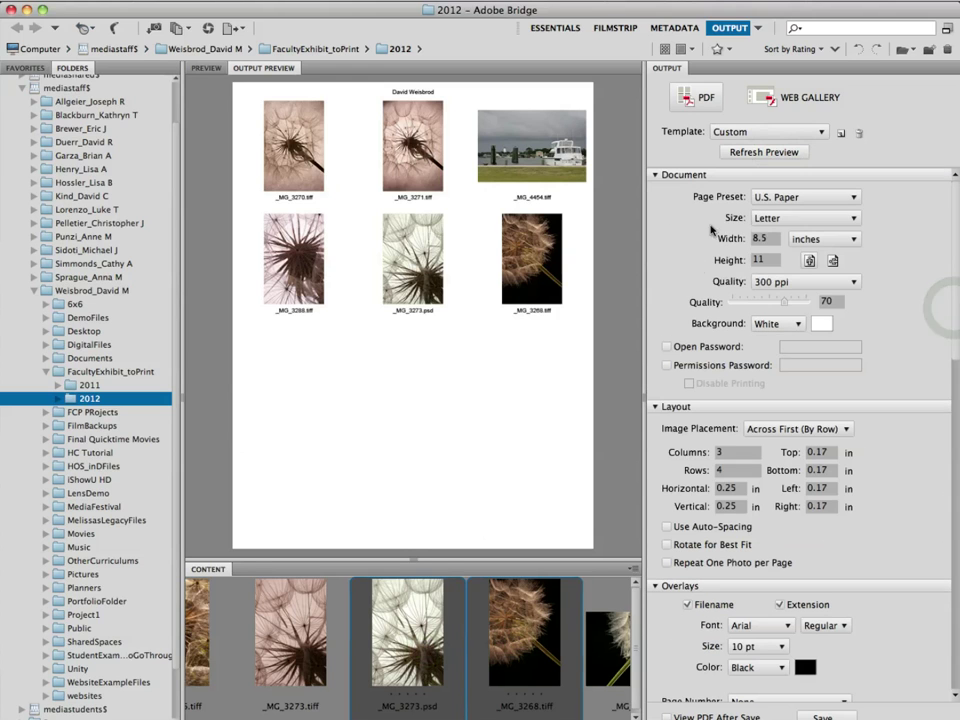